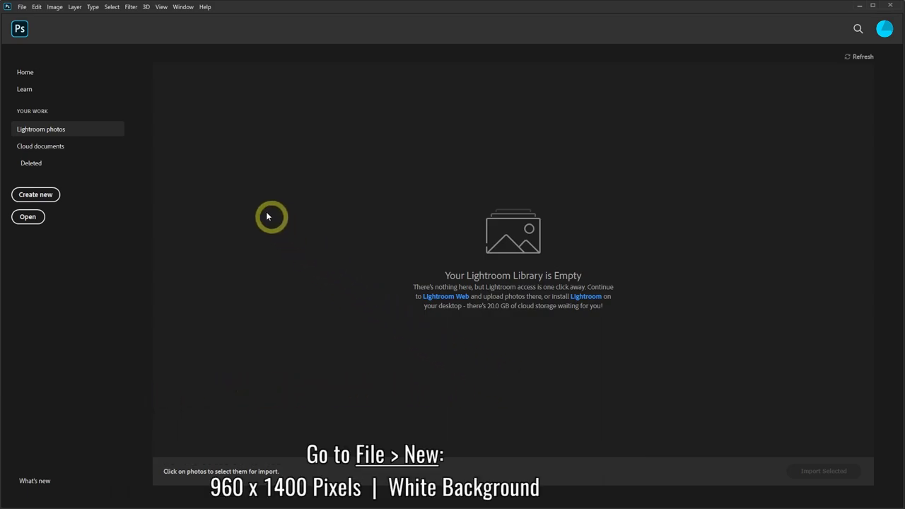
- Create a new 960 × 1400 px portrait document with a white background
click(23, 7)
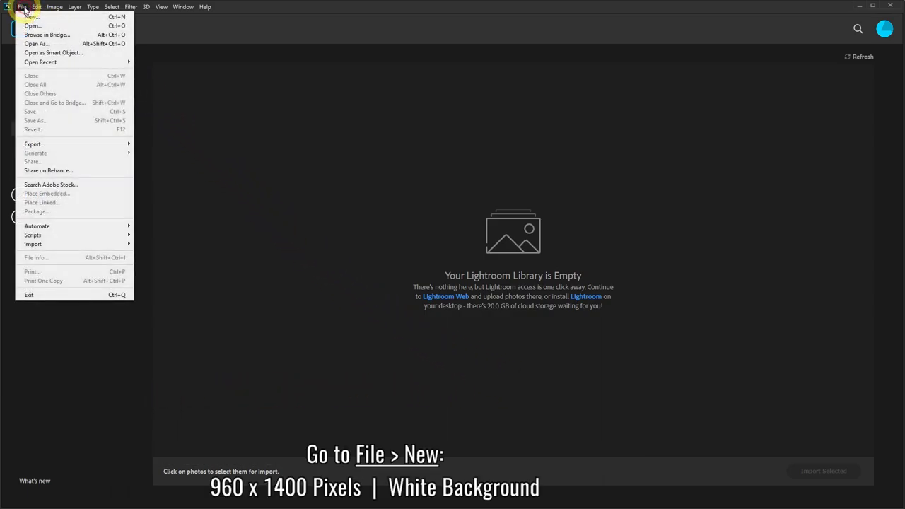
click(53, 20)
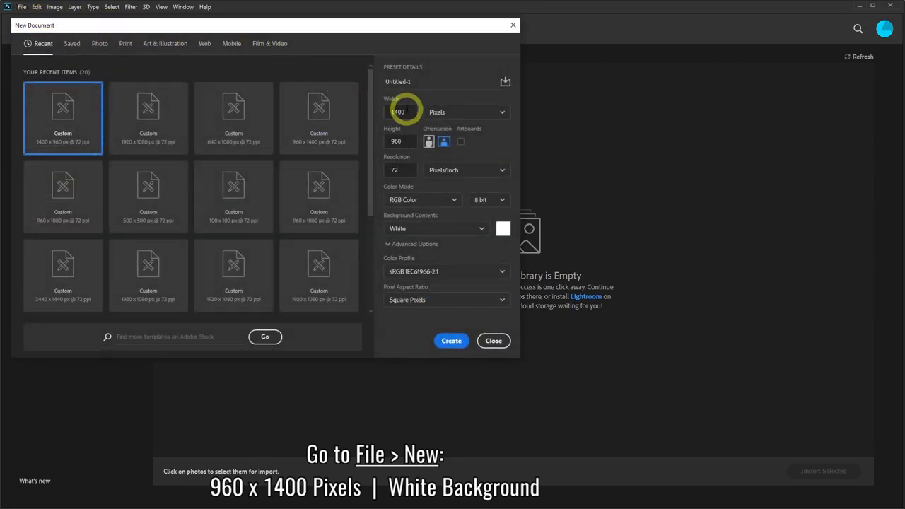
drag(406, 111, 367, 107)
text(96)
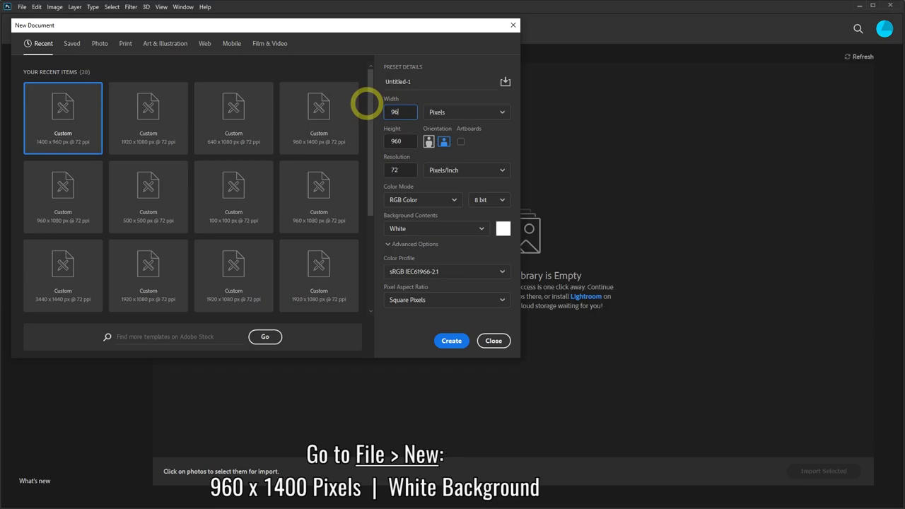
text(0)
drag(398, 141, 382, 141)
text(1400)
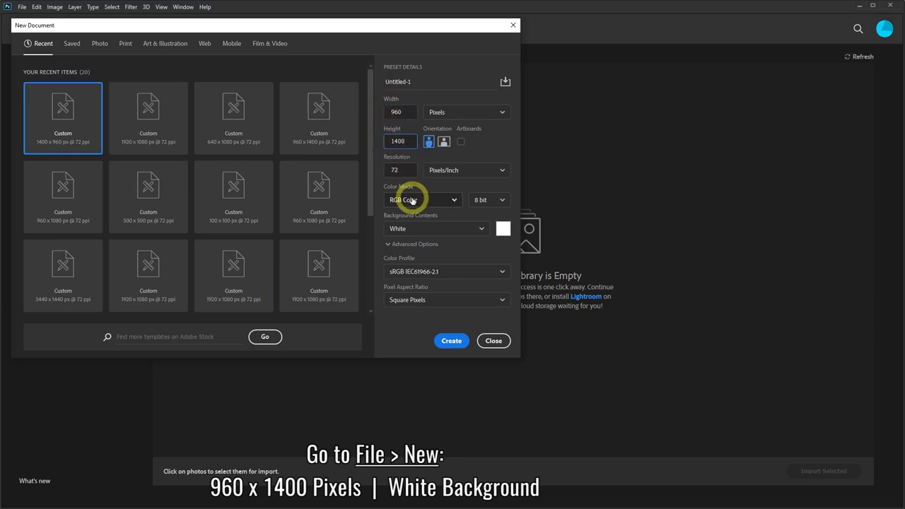
click(458, 344)
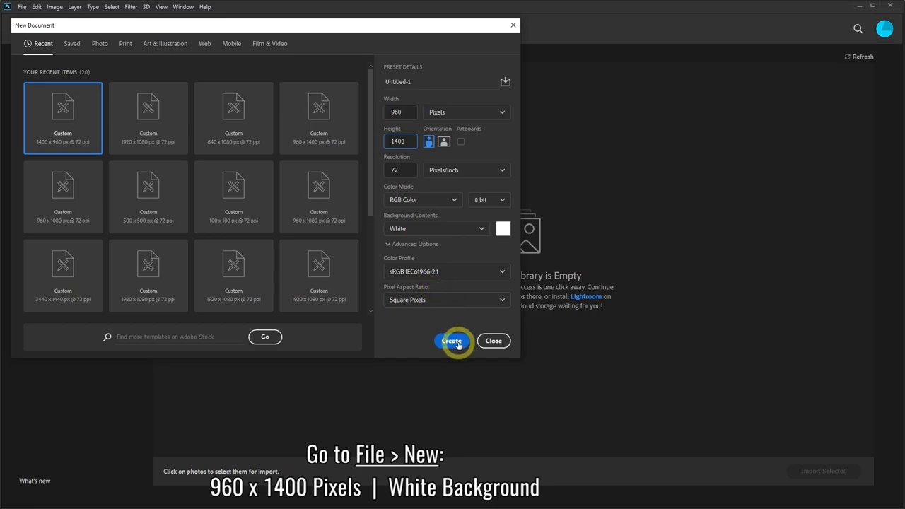
click(452, 342)
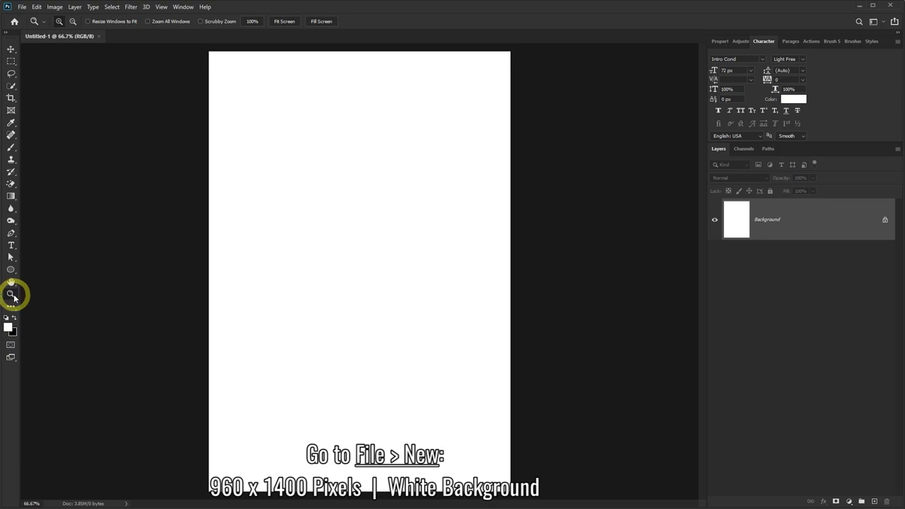
- Zoom out on the canvas so the whole page fits in view
right_click(285, 277)
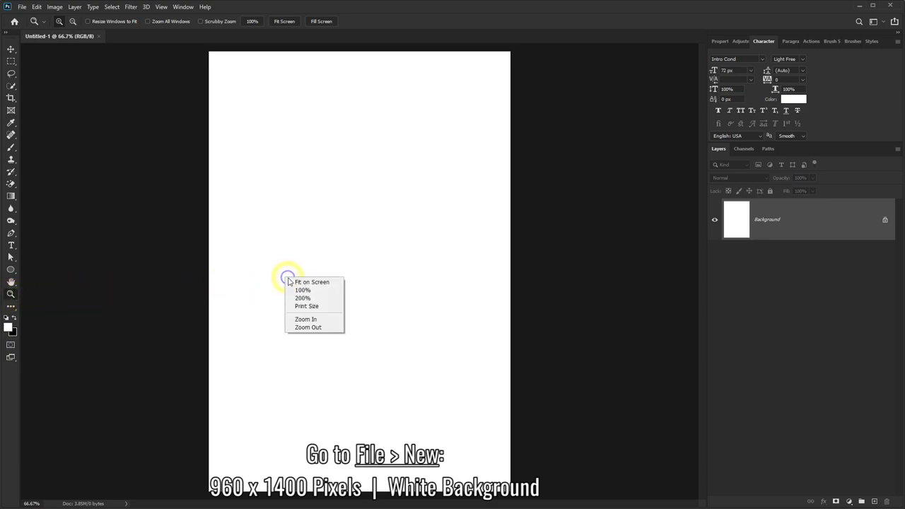
click(310, 327)
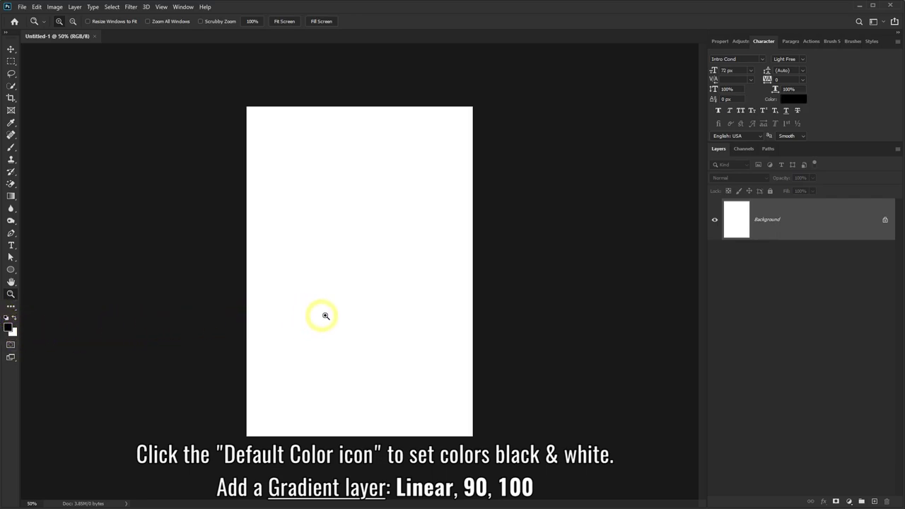
- Add a Linear Gradient Fill layer at 90° angle, scale 100, and edit its gradient
click(850, 502)
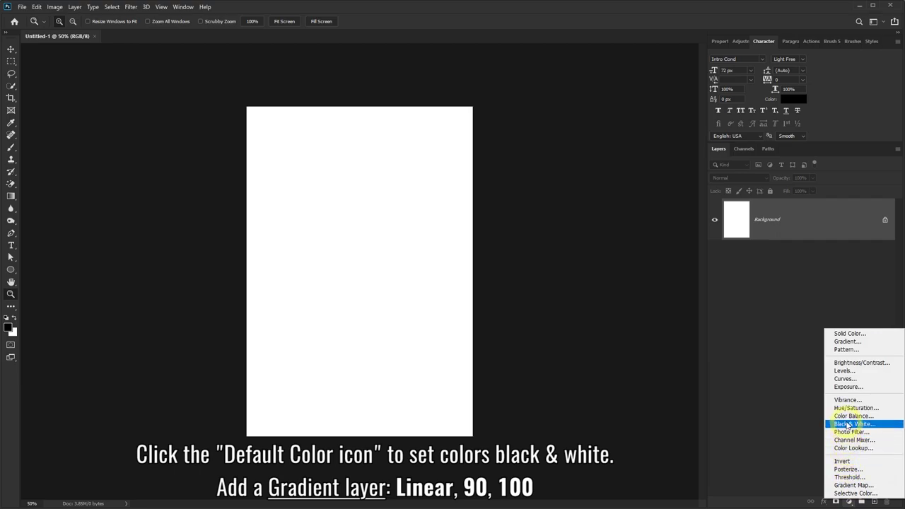
click(866, 343)
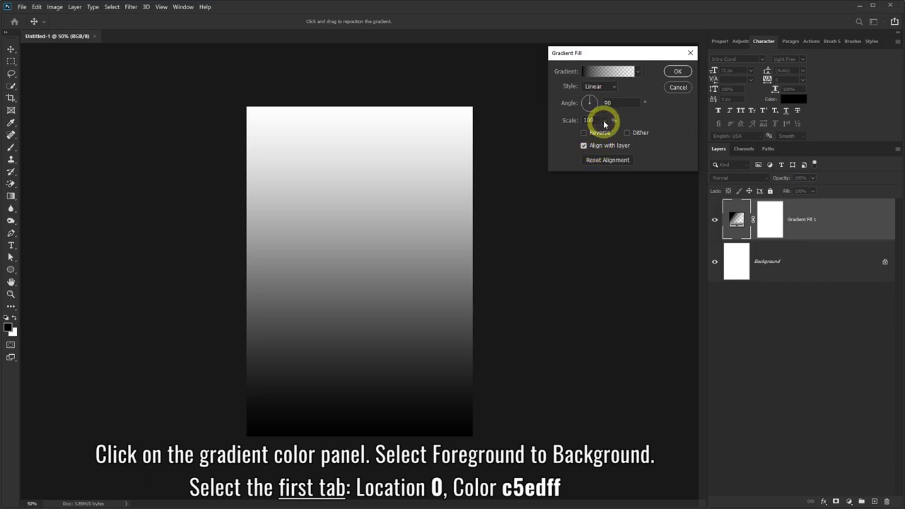
click(595, 73)
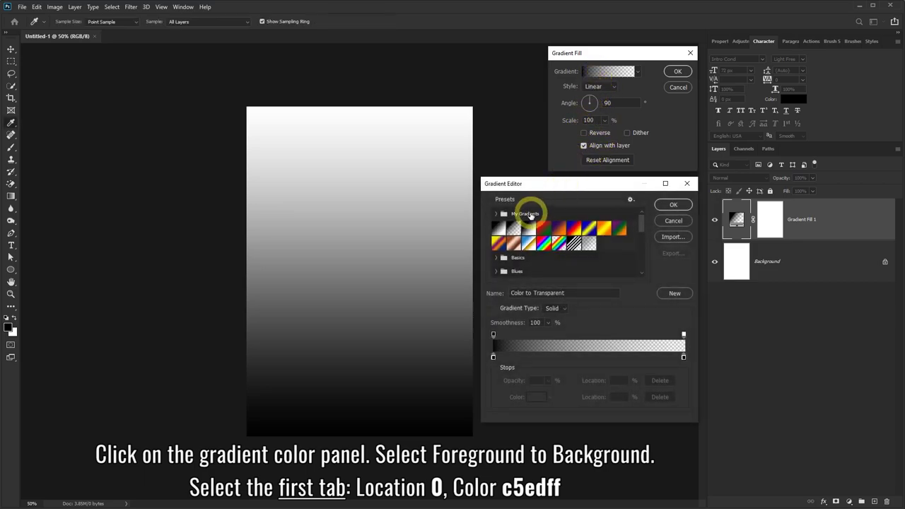
- Base the gradient on Foreground to Background and colour its first stop light blue c5edff
click(498, 227)
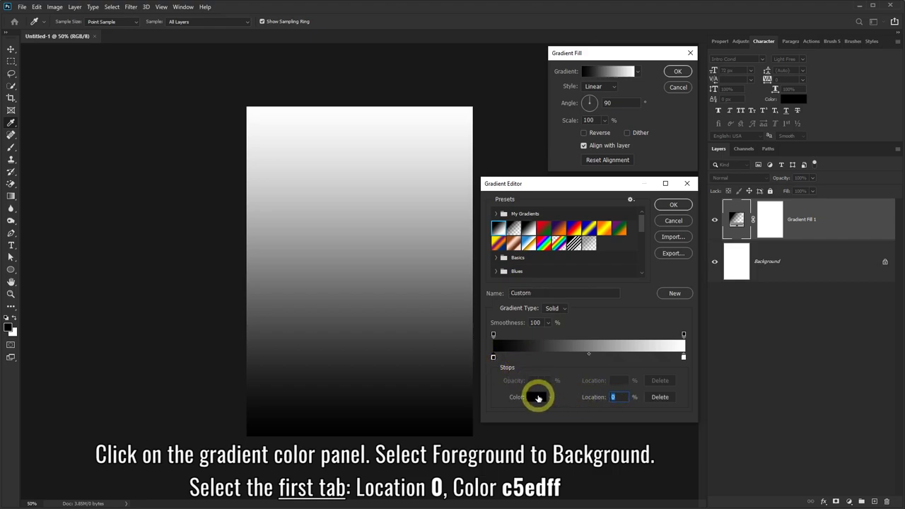
click(535, 397)
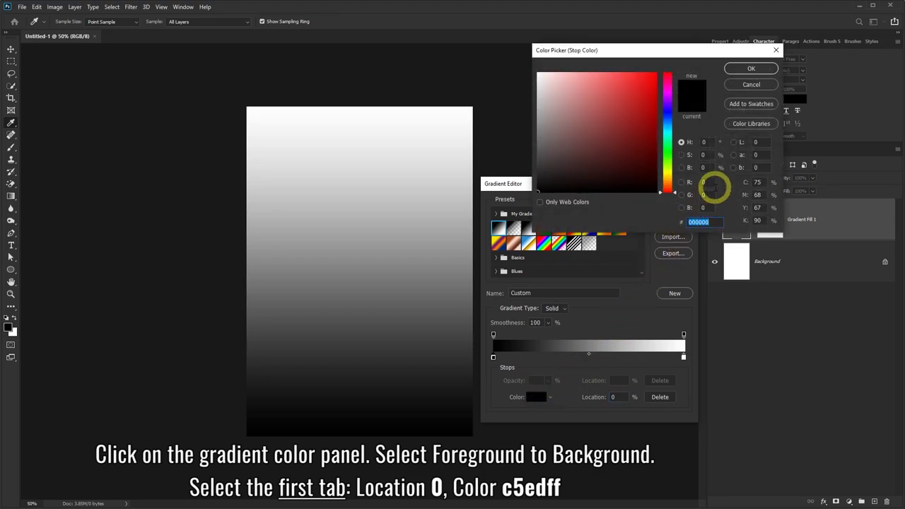
text(c5e)
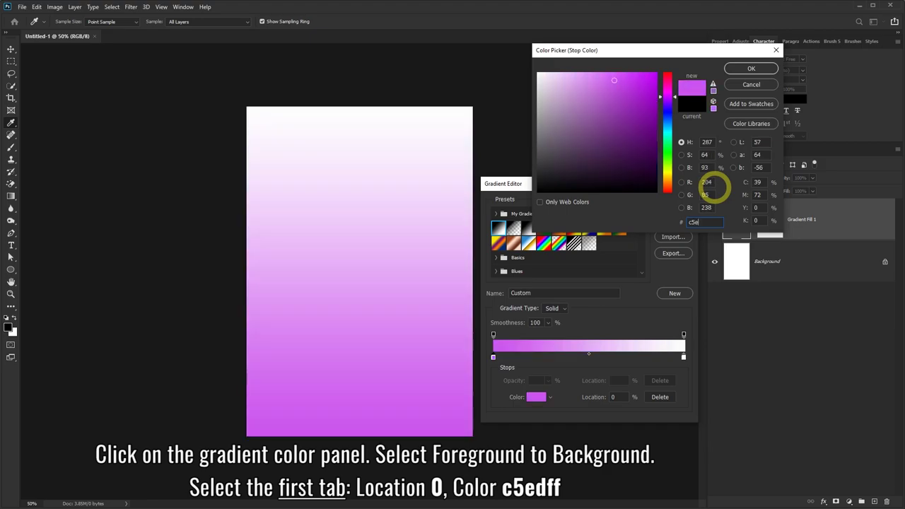
text(dff)
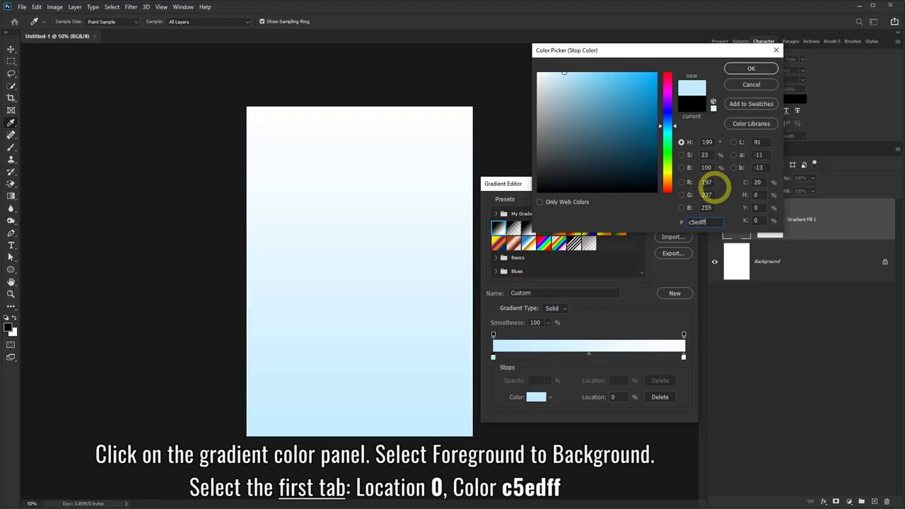
click(750, 69)
text(25)
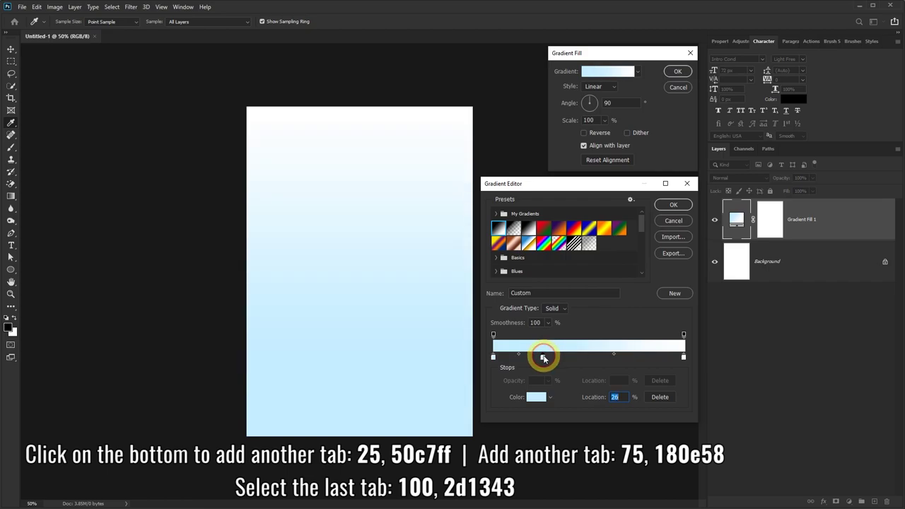
- Colour the 25% gradient stop sky blue 50c7ff
click(536, 397)
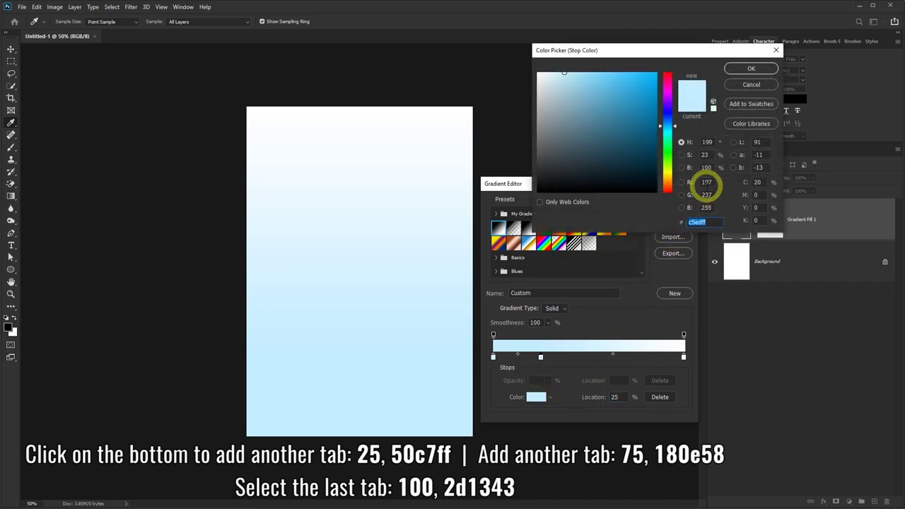
text(5)
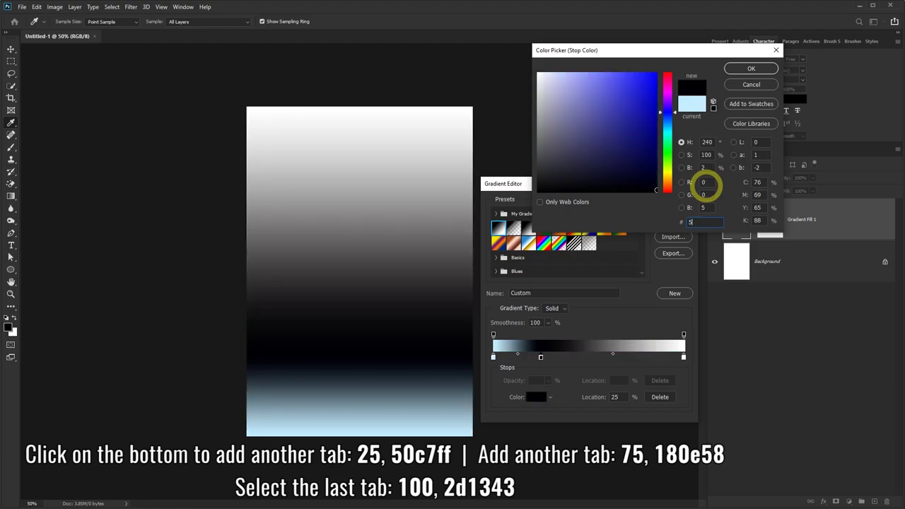
text(0c)
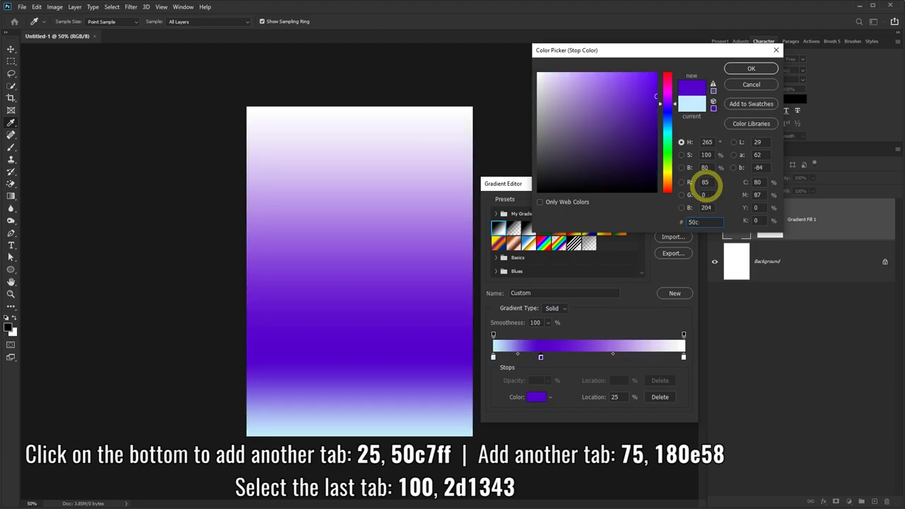
text(7ff)
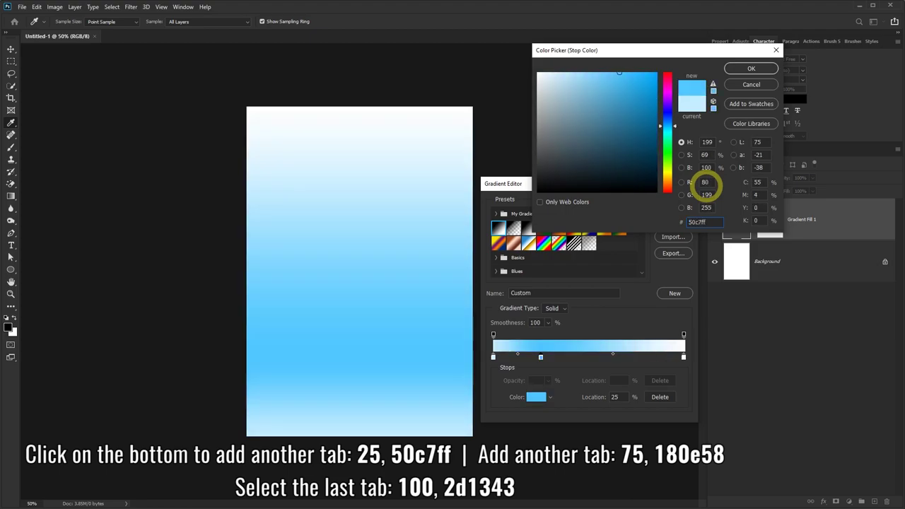
click(747, 69)
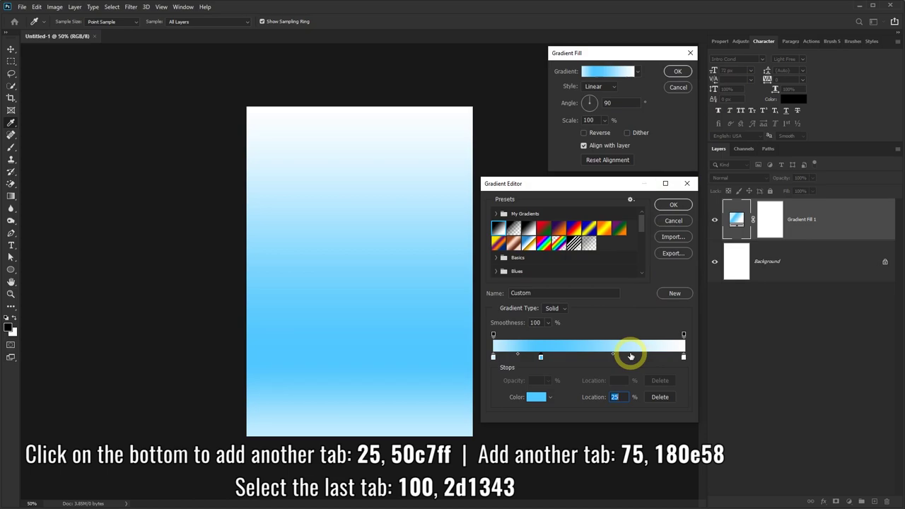
- Add a dark navy 180e58 gradient stop at 75%
click(630, 356)
text(75)
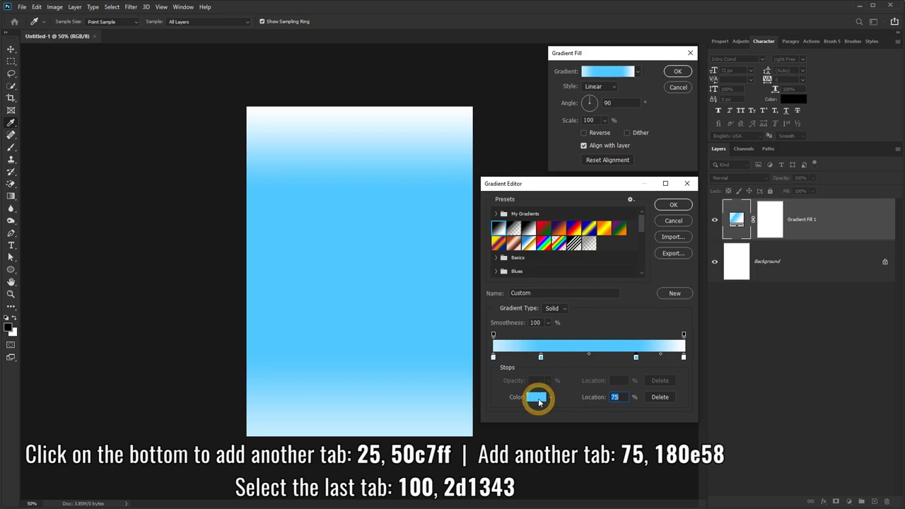
click(537, 399)
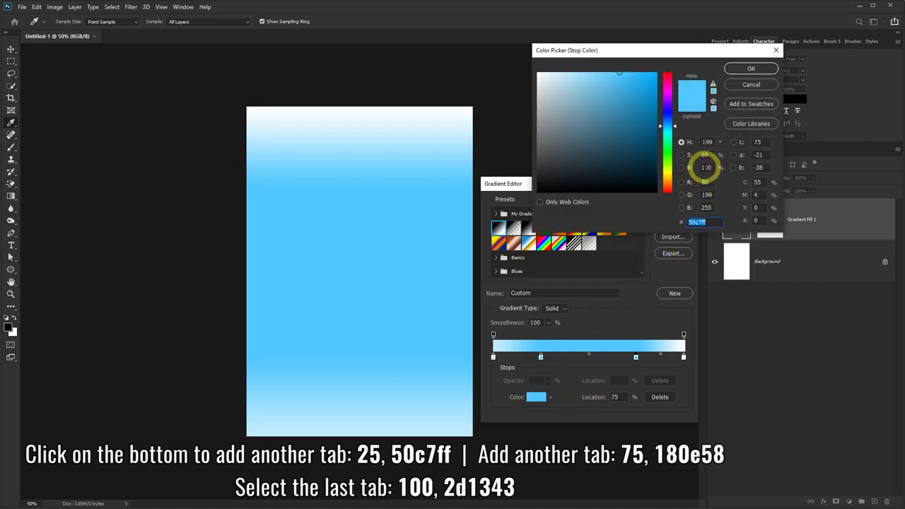
text(1)
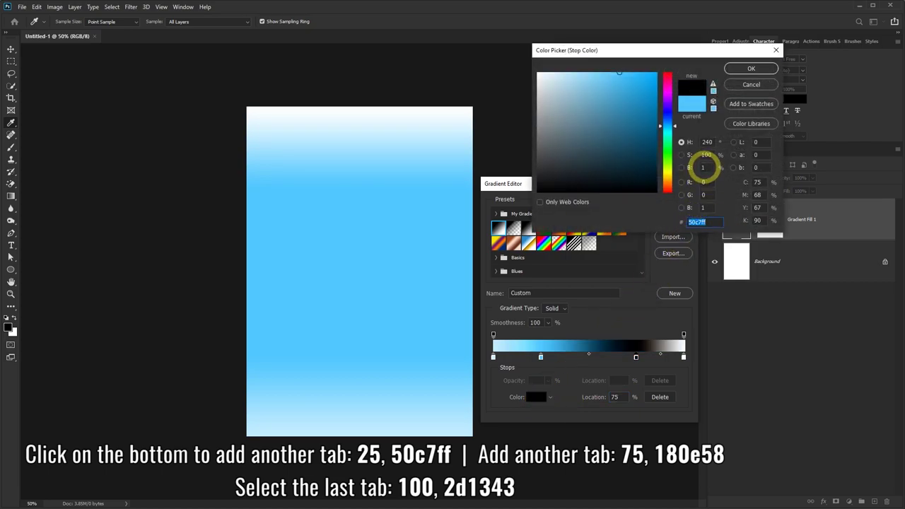
text(80)
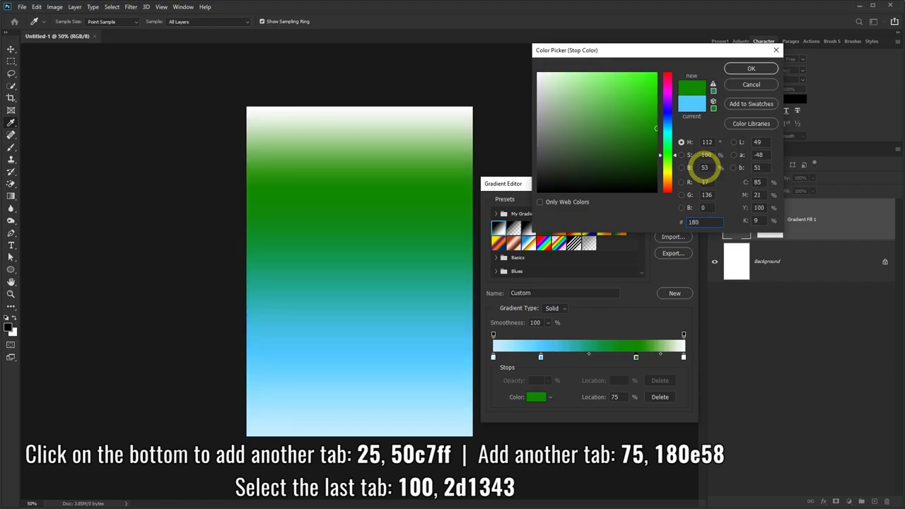
text(e58)
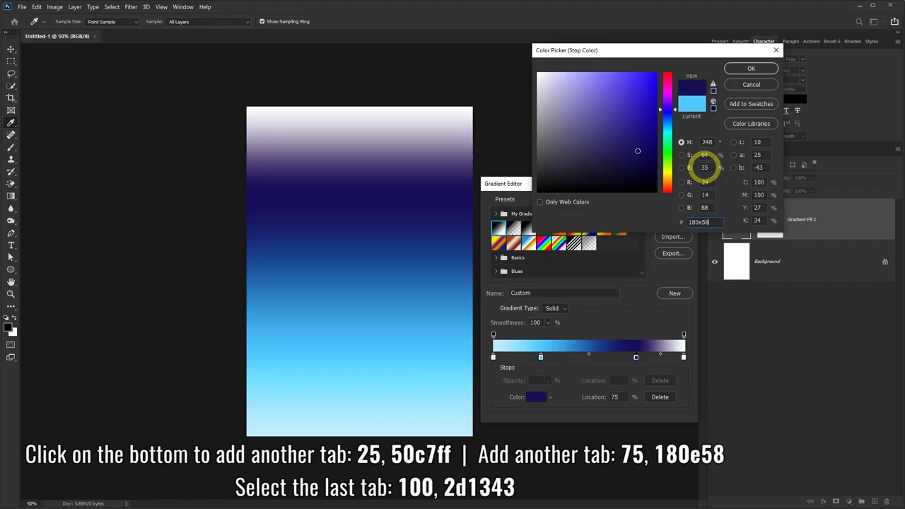
click(741, 71)
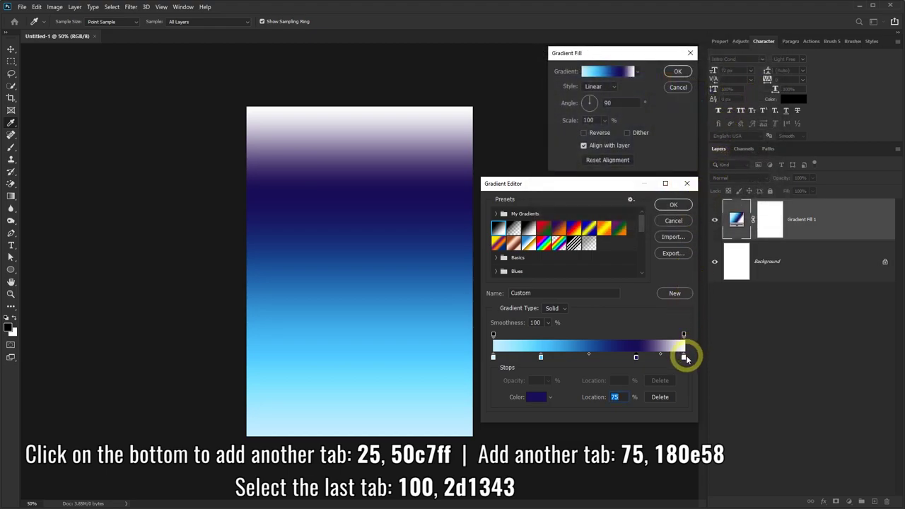
- Colour the gradient's end stop at 100% dark purple 2d1343
click(617, 396)
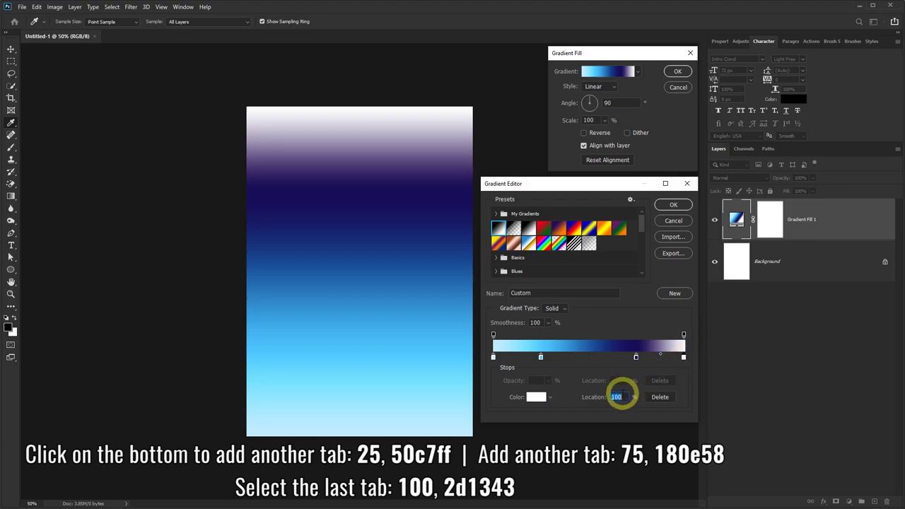
click(535, 399)
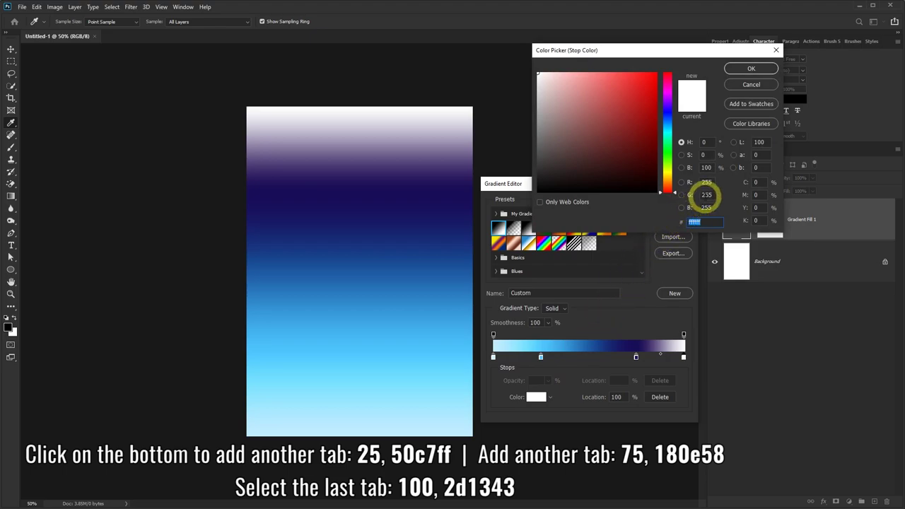
text(2)
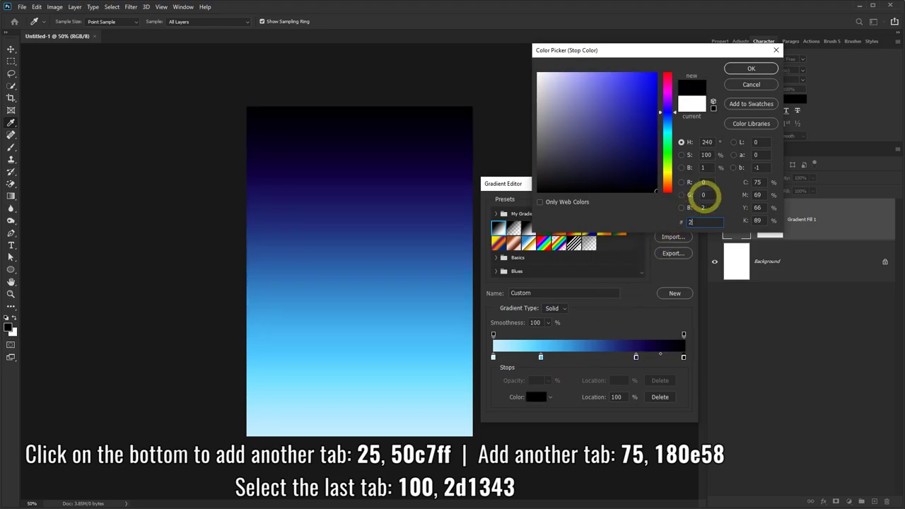
text(d1)
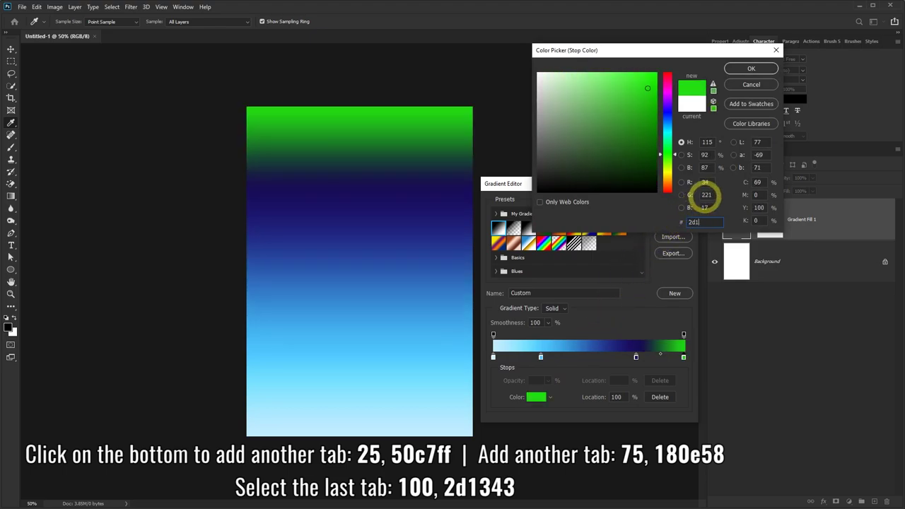
text(34)
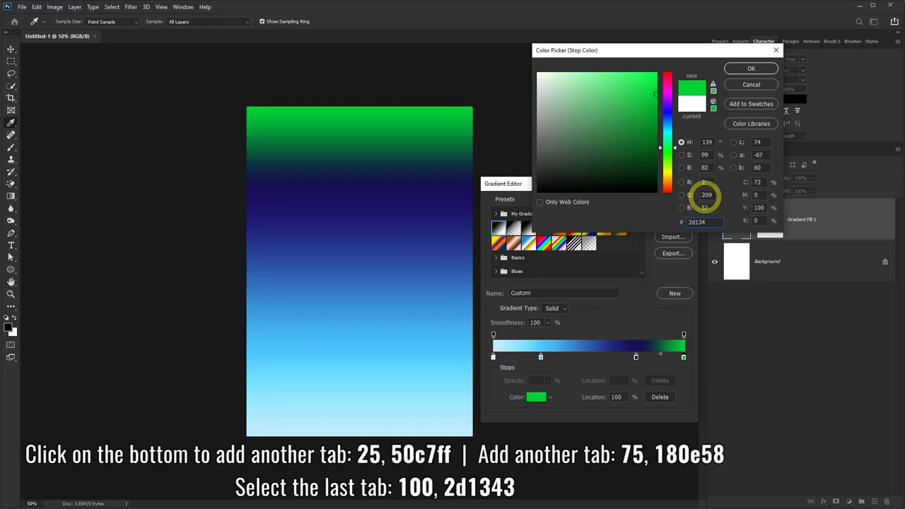
text(3)
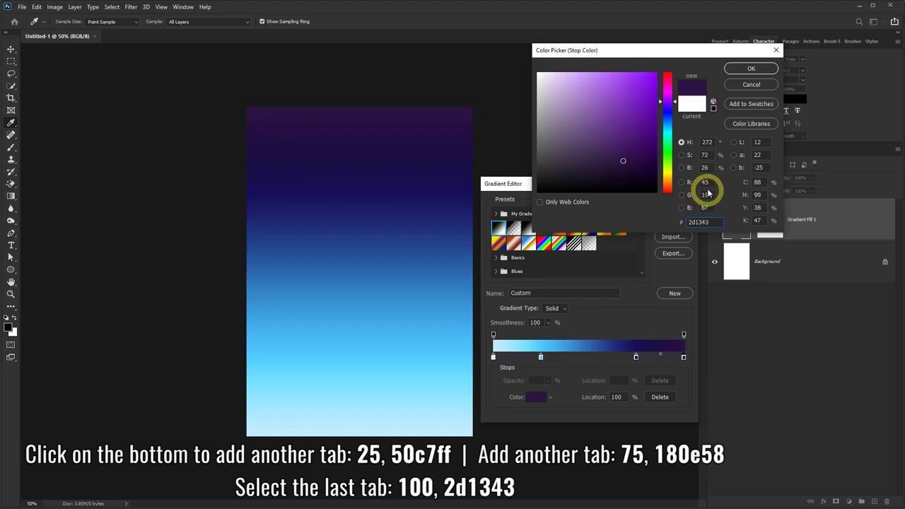
click(752, 68)
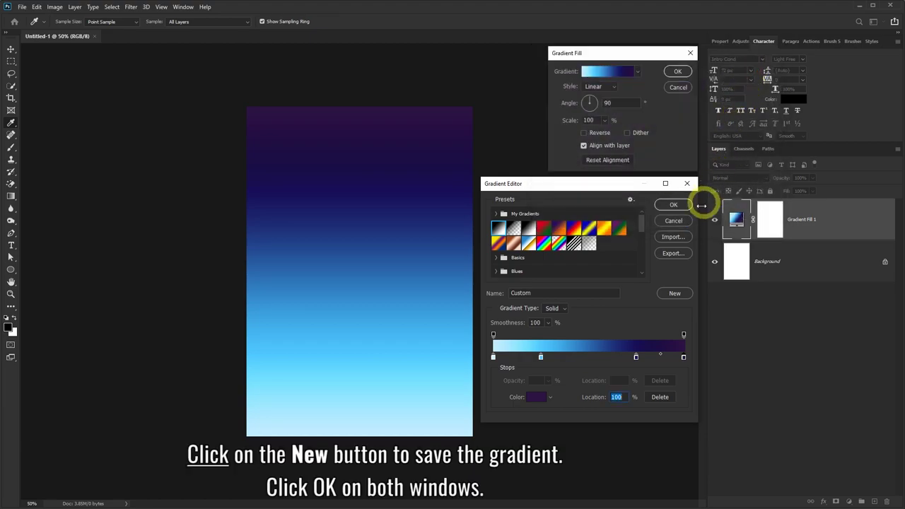
- Save the four-stop gradient as a new preset and commit Gradient Fill 1
click(675, 301)
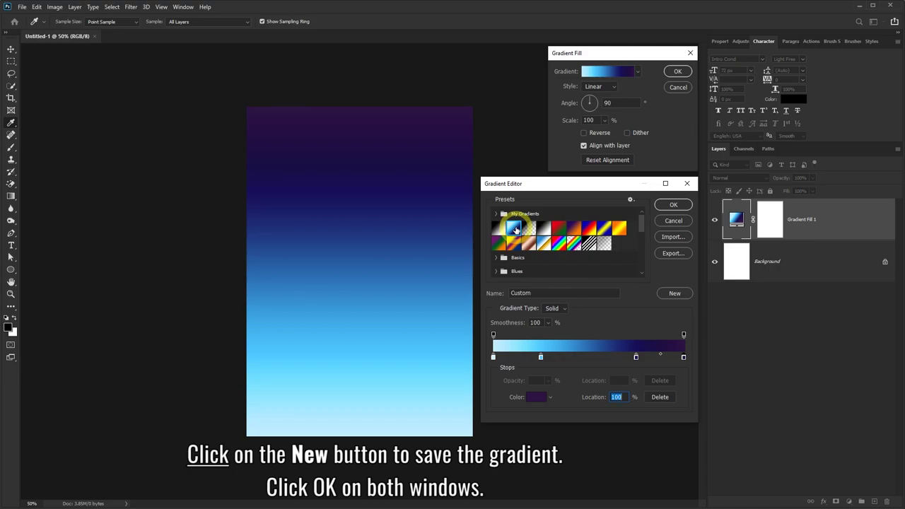
click(673, 206)
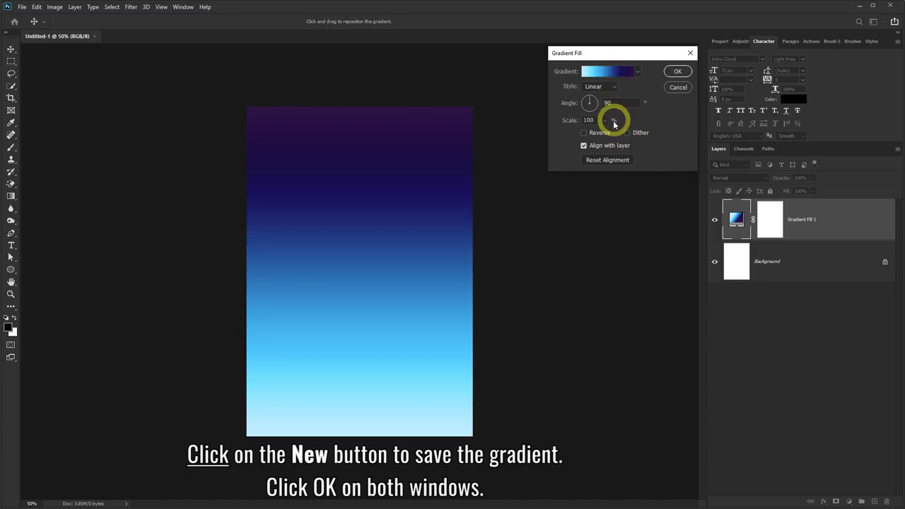
click(676, 72)
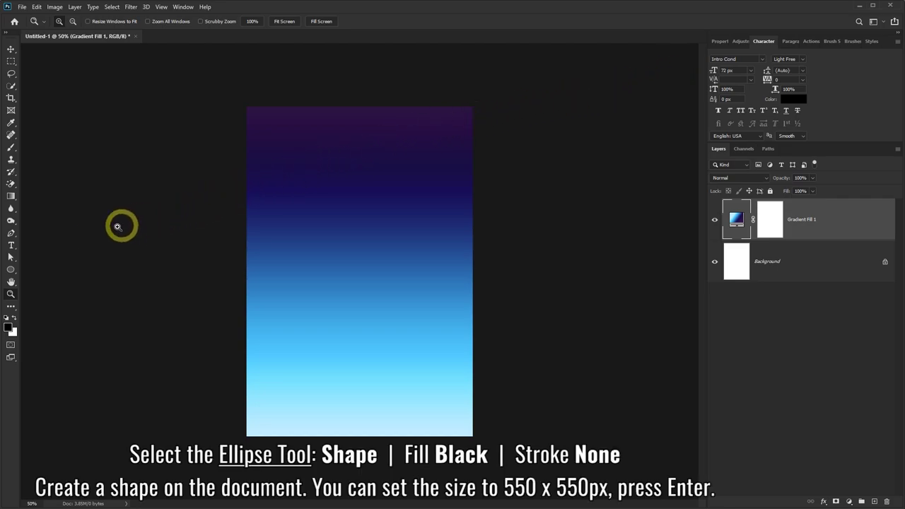
- Set the Ellipse Tool to Shape mode with a solid black 000000 fill
click(10, 272)
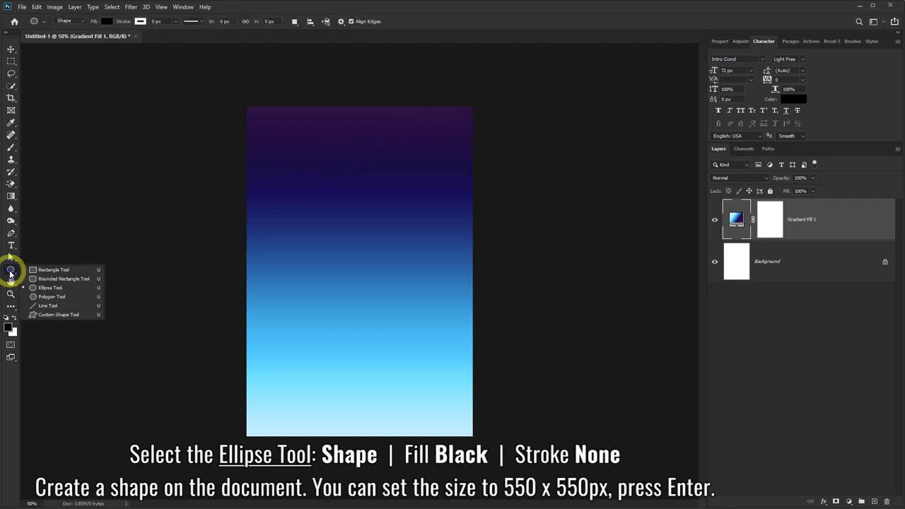
click(51, 288)
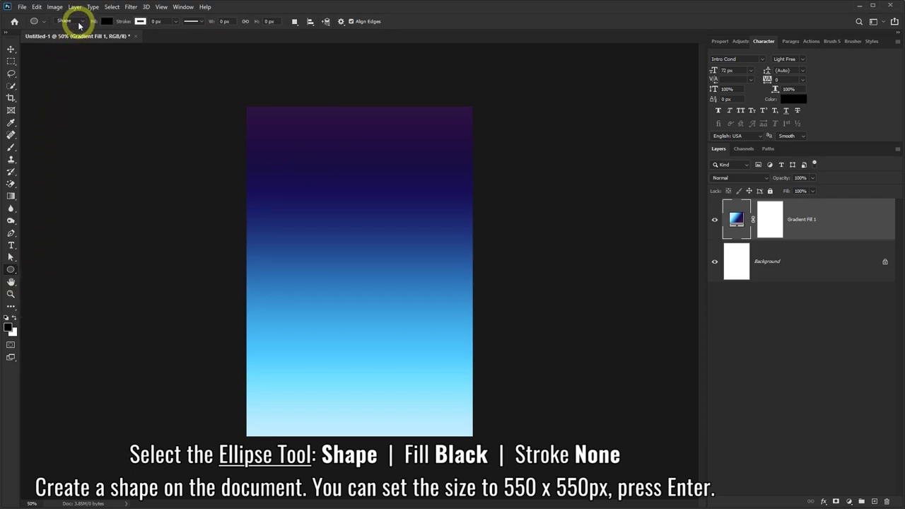
click(83, 22)
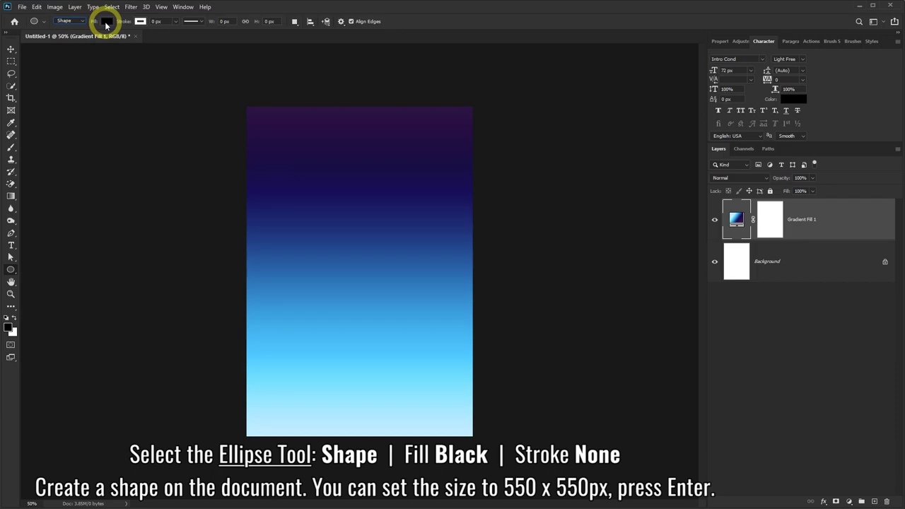
click(106, 24)
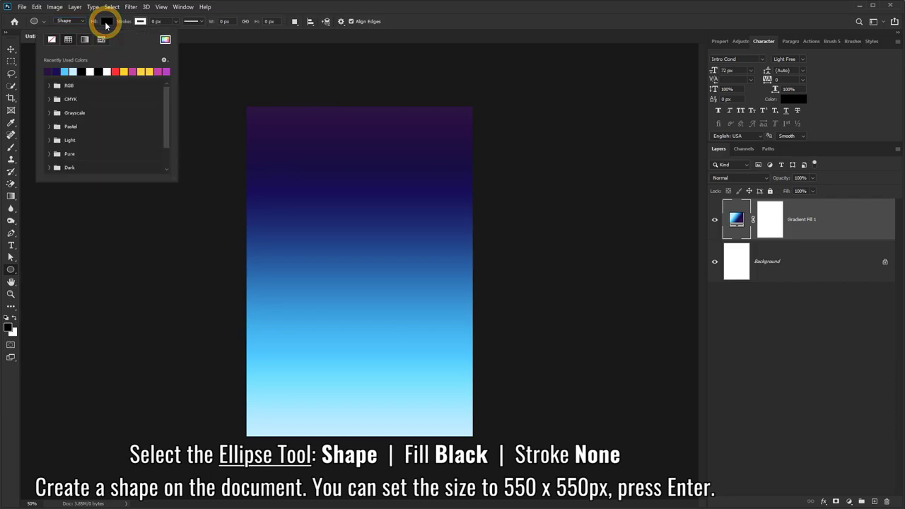
click(165, 38)
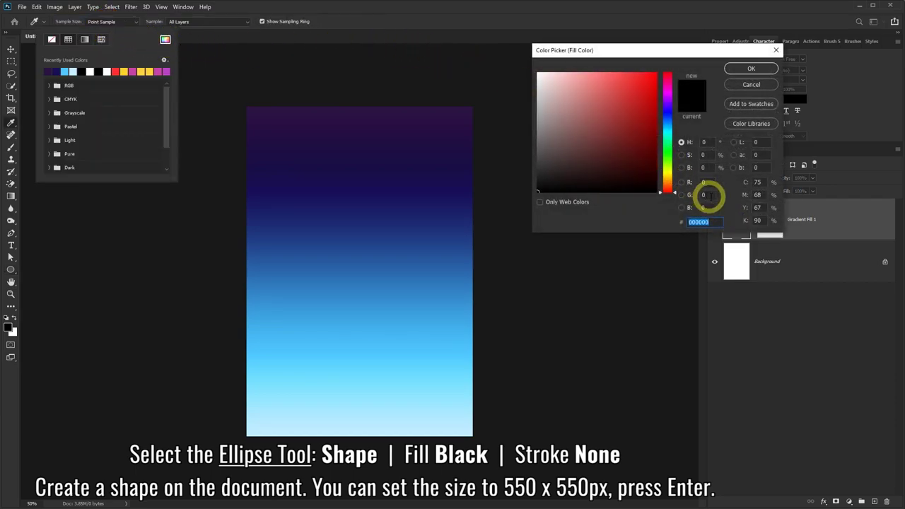
click(749, 69)
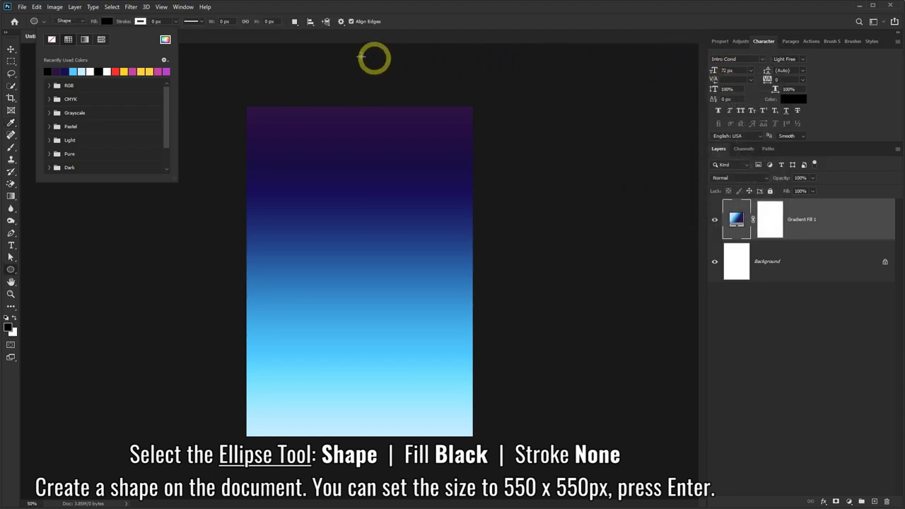
click(142, 21)
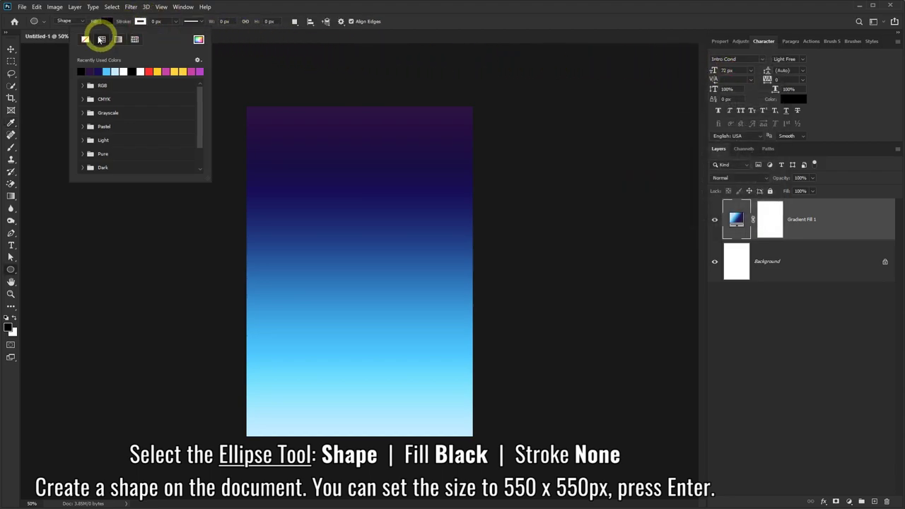
- Draw a strokeless black circle, Ellipse 1, sized 550 × 550 px
click(247, 10)
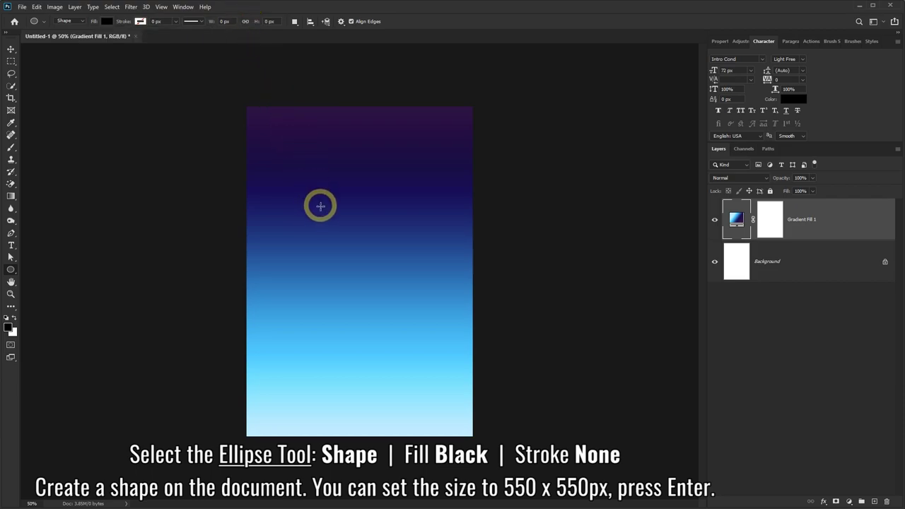
drag(312, 214, 382, 277)
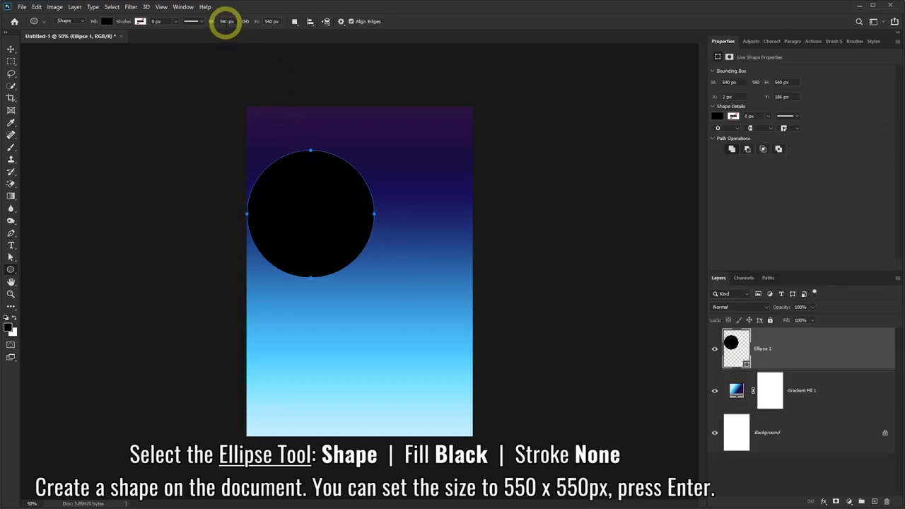
double_click(226, 21)
key(Return)
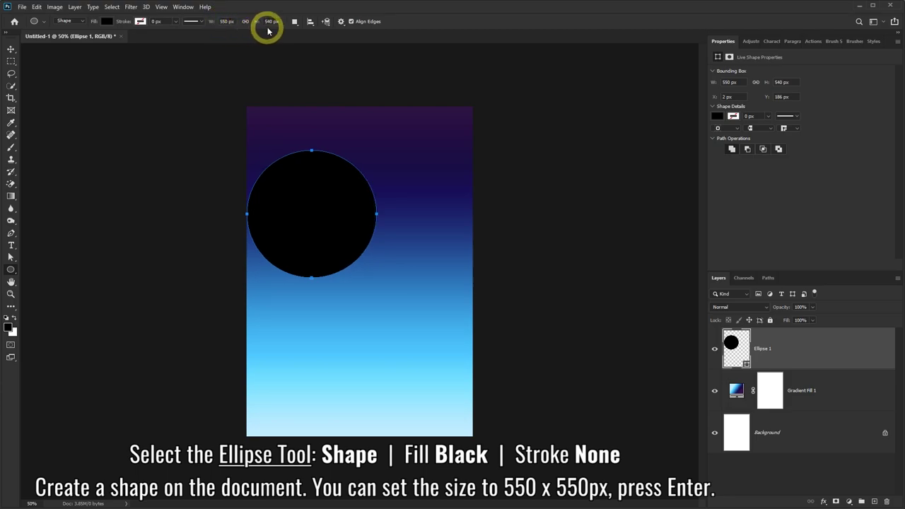
text(55)
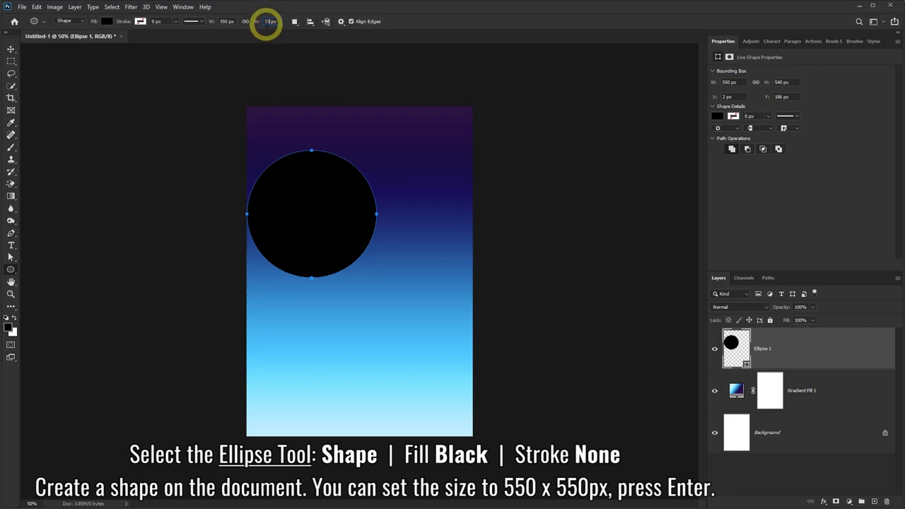
key(Return)
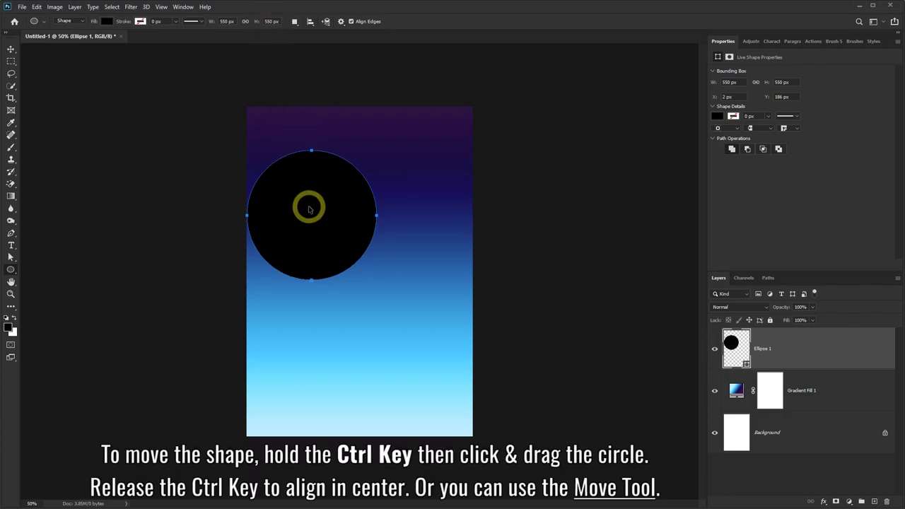
- Move Ellipse 1 to the poster's centre at X 205, Y 425
mouse_move(308, 209)
mouse_down()
mouse_move(346, 261)
mouse_move(361, 273)
mouse_move(367, 262)
mouse_up()
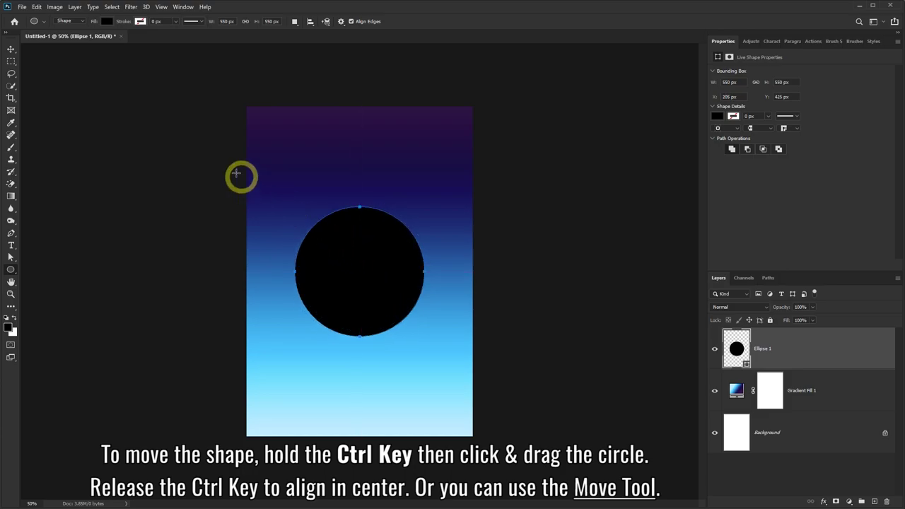
click(11, 49)
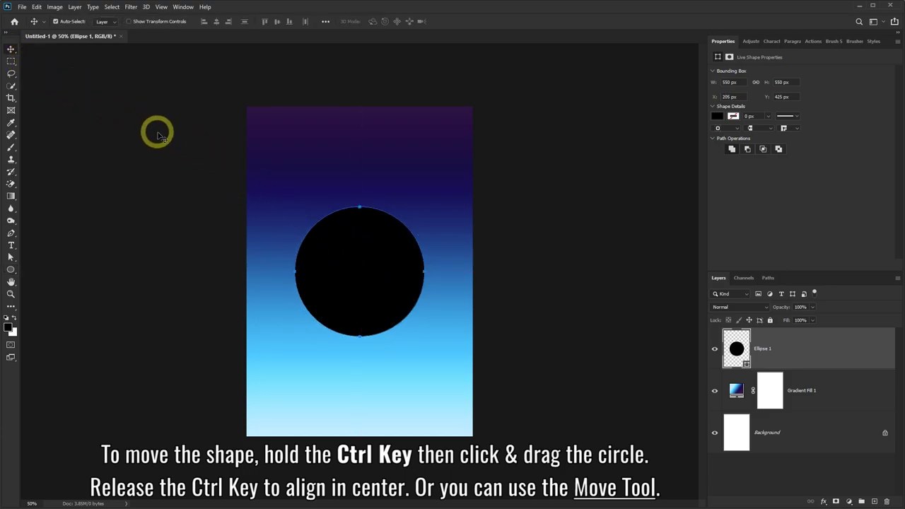
mouse_move(361, 267)
mouse_down()
mouse_move(347, 260)
mouse_move(350, 267)
mouse_up()
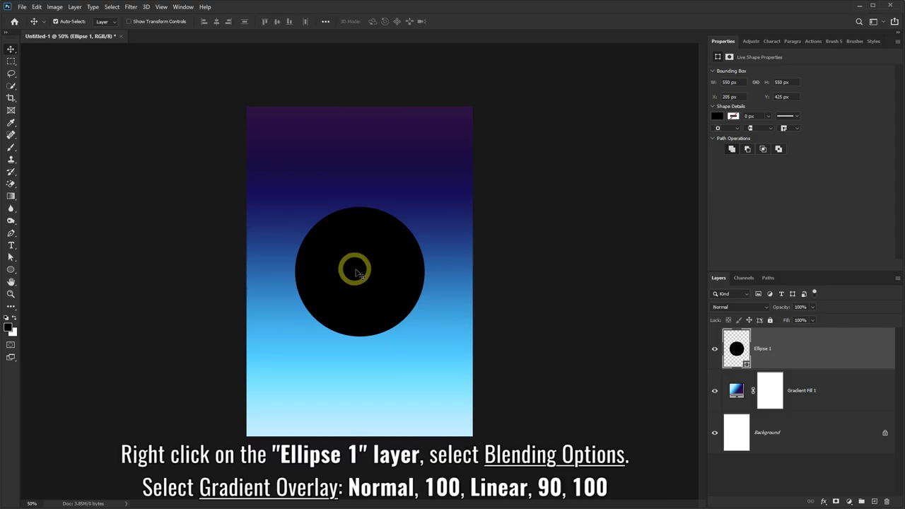
- Give Ellipse 1 a Gradient Overlay using the saved gradient, reversed, at a 90° angle
right_click(807, 346)
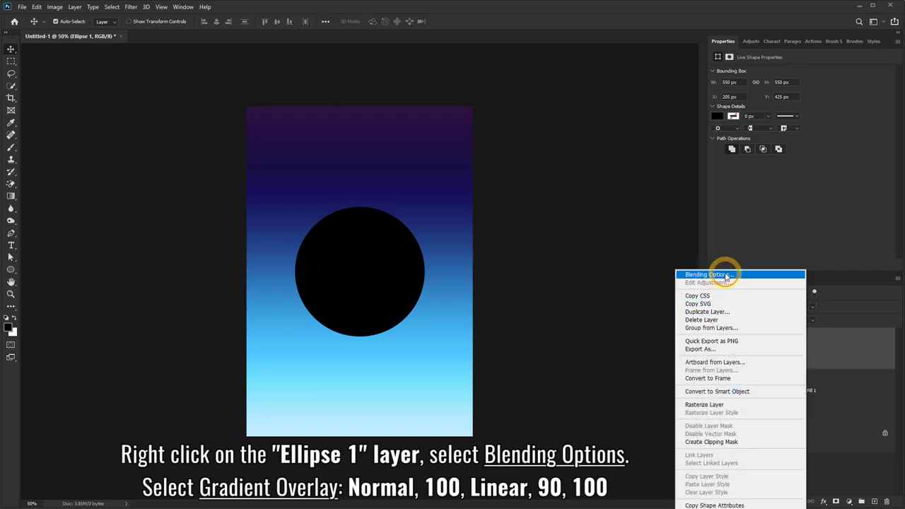
click(726, 275)
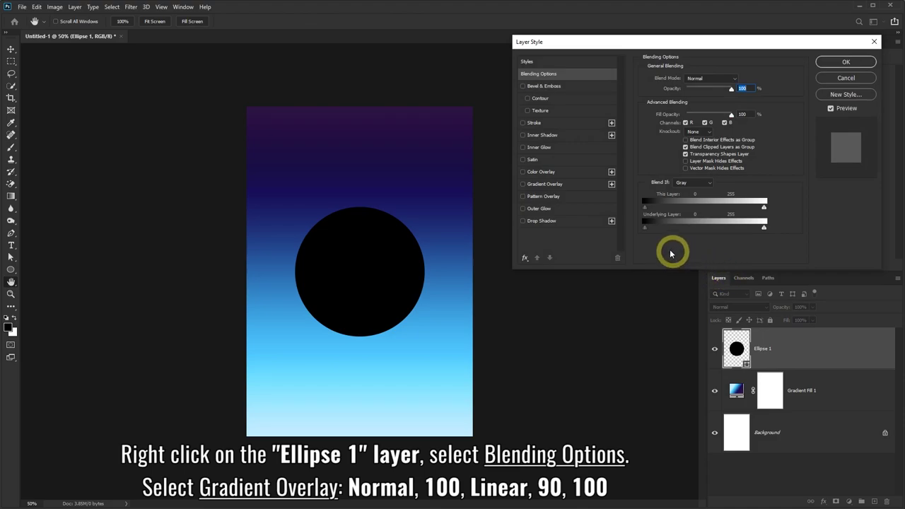
click(543, 186)
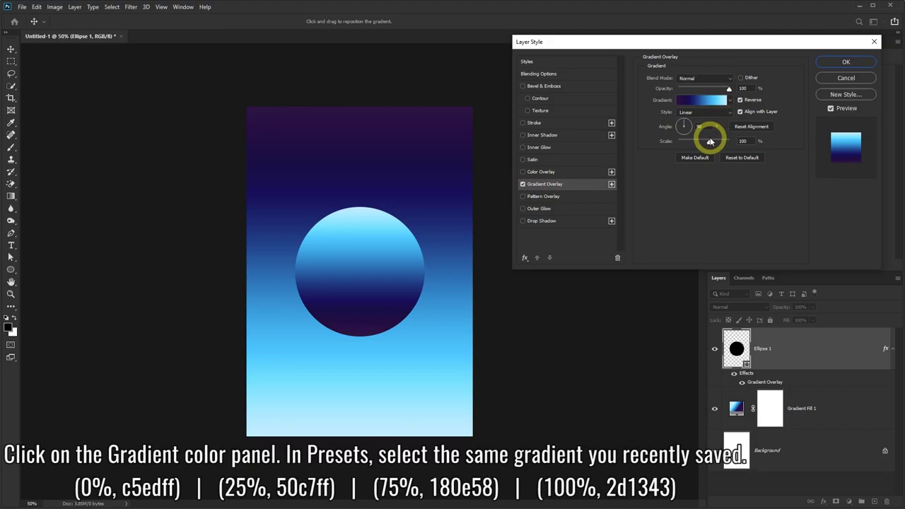
click(698, 100)
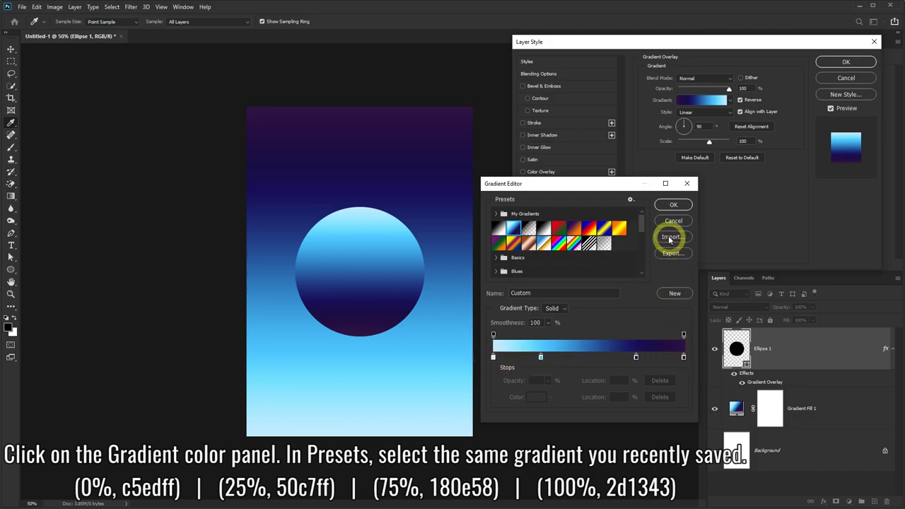
click(670, 207)
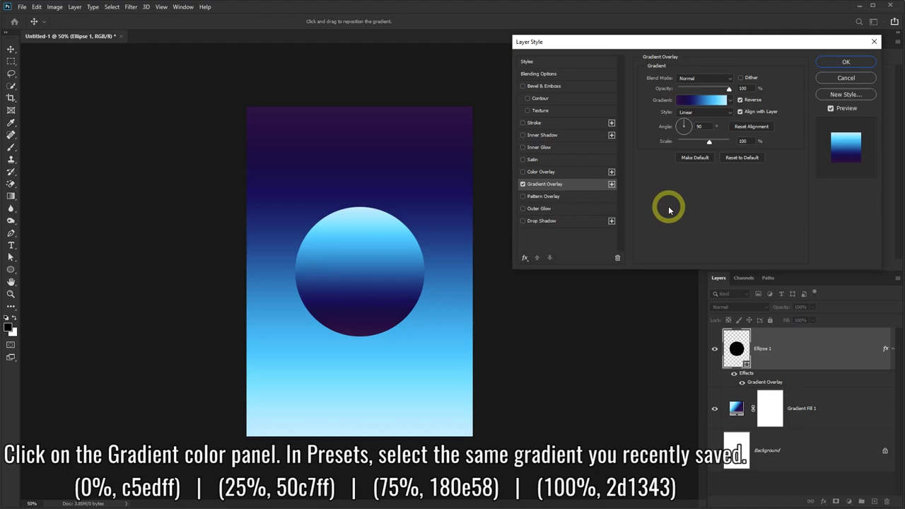
click(842, 62)
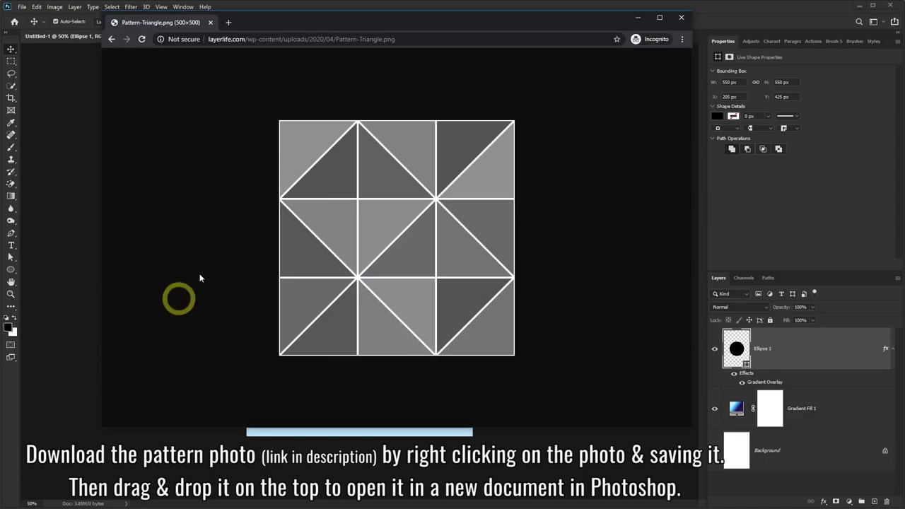
- Save the triangle pattern image as Pattern-Triangle in Downloads, then minimize Chrome
click(267, 39)
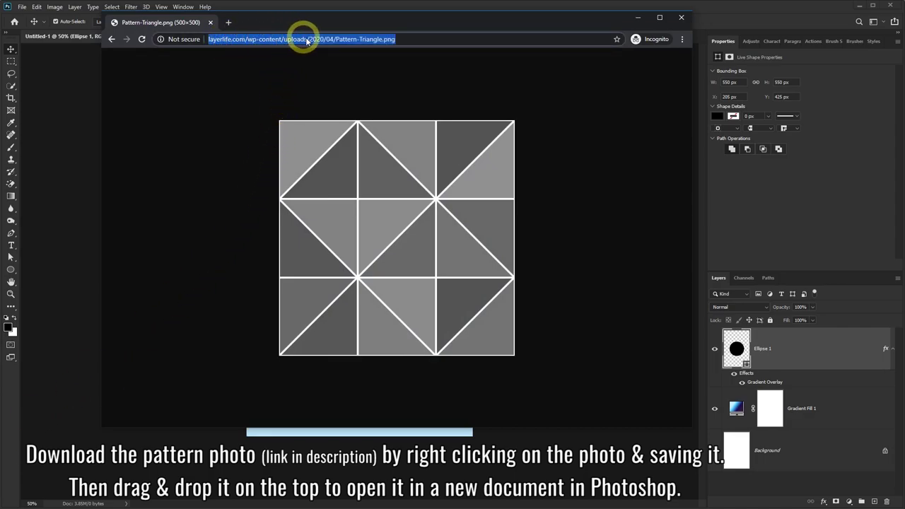
right_click(391, 220)
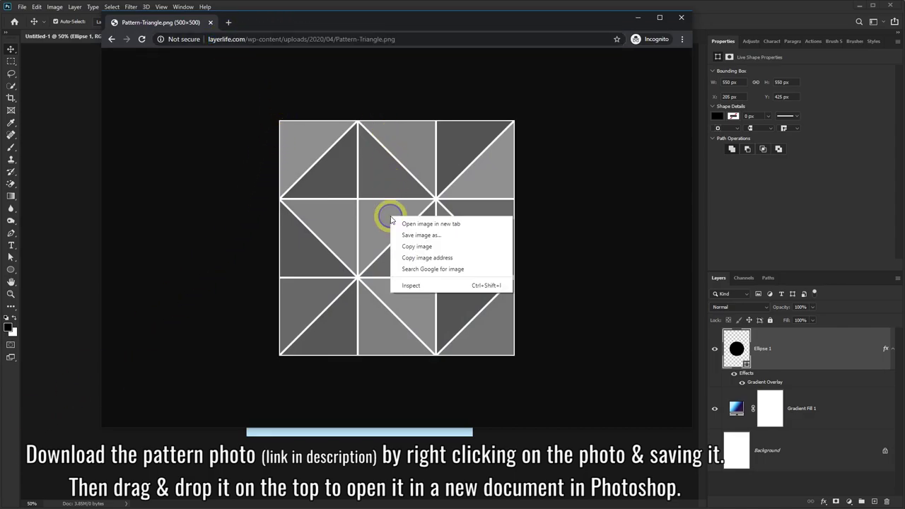
click(437, 236)
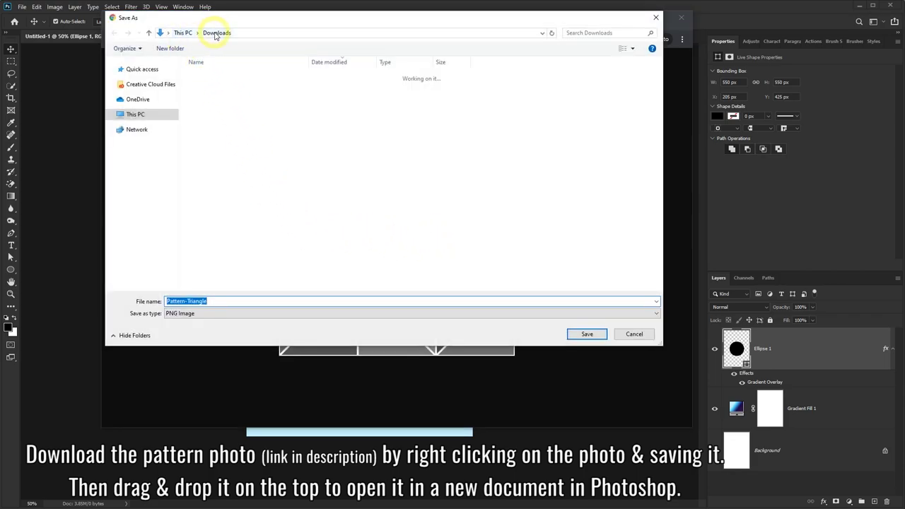
click(581, 335)
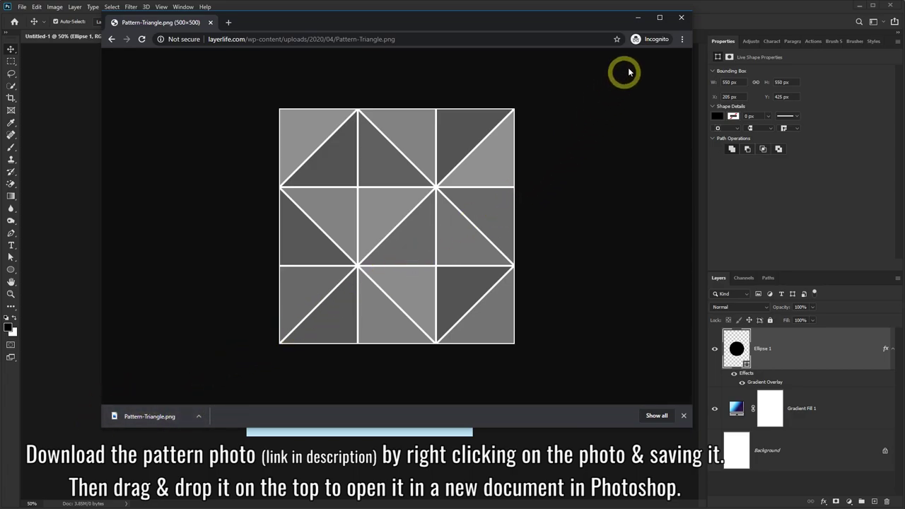
click(638, 17)
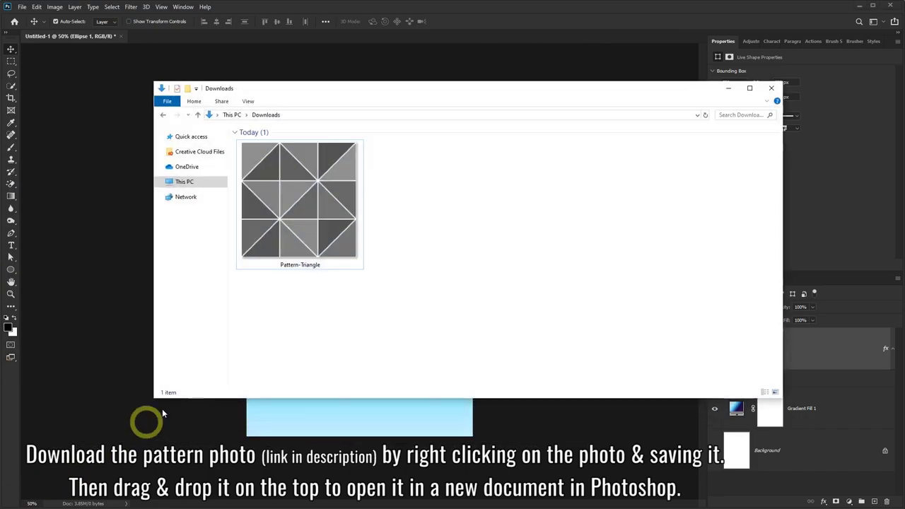
- Drag Pattern-Triangle.png from Downloads into Photoshop to open it as a new document
click(309, 213)
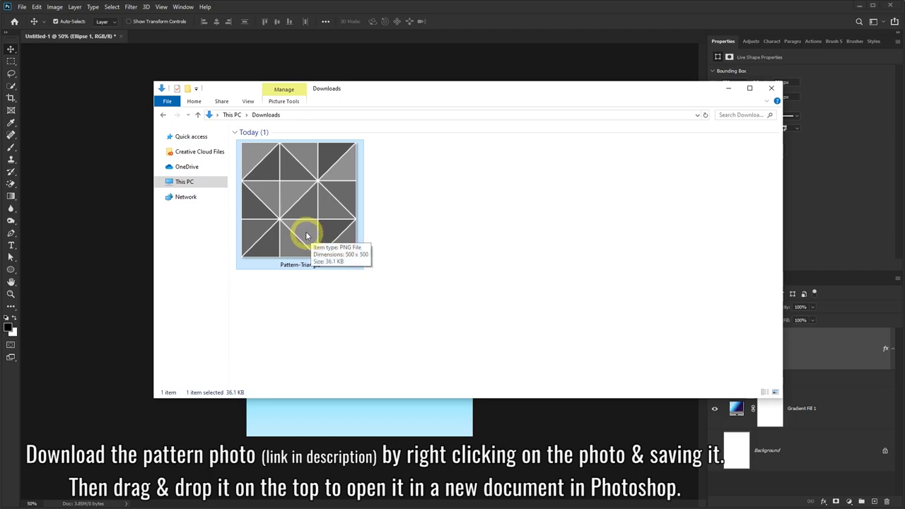
drag(298, 172, 218, 36)
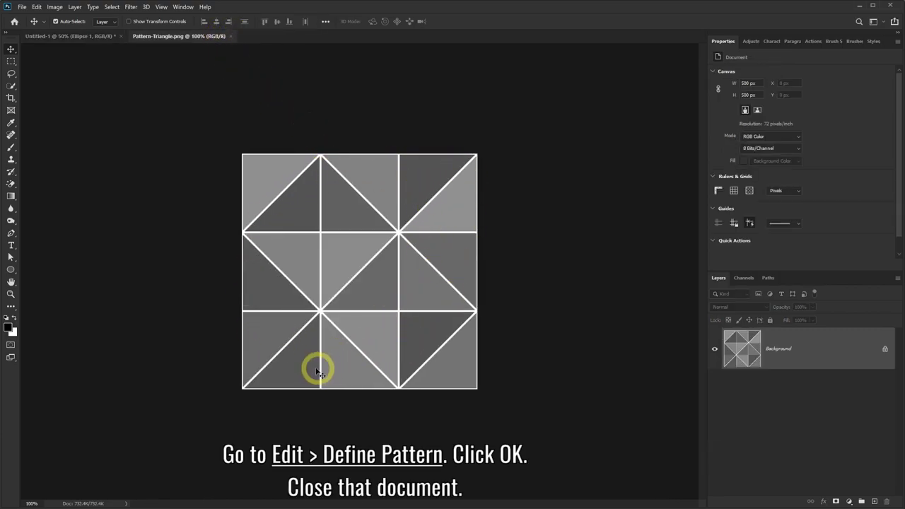
- Define the triangle image as a pattern named Pattern-Triangle.png and close its document
click(36, 7)
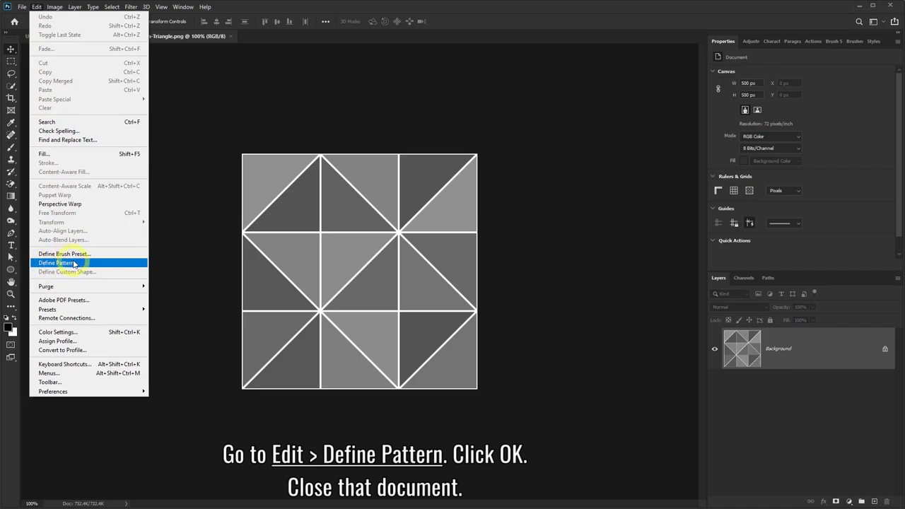
click(74, 264)
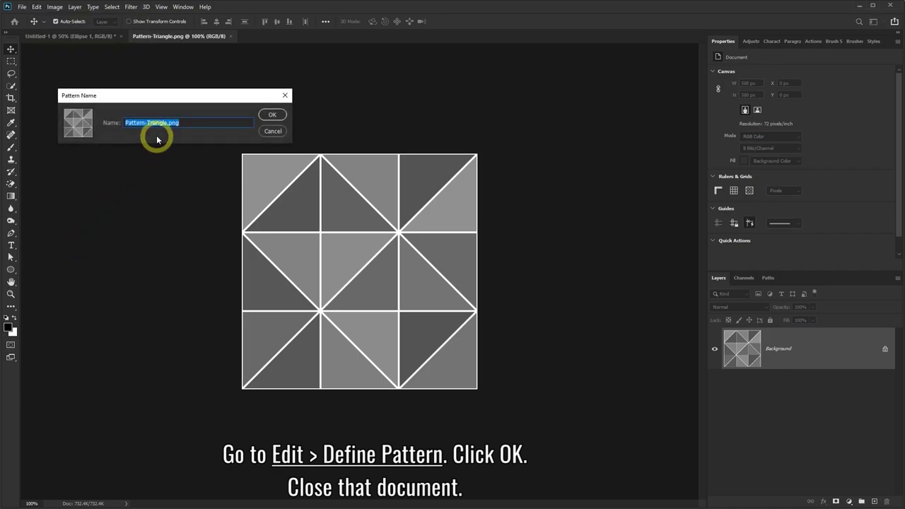
drag(125, 122, 182, 122)
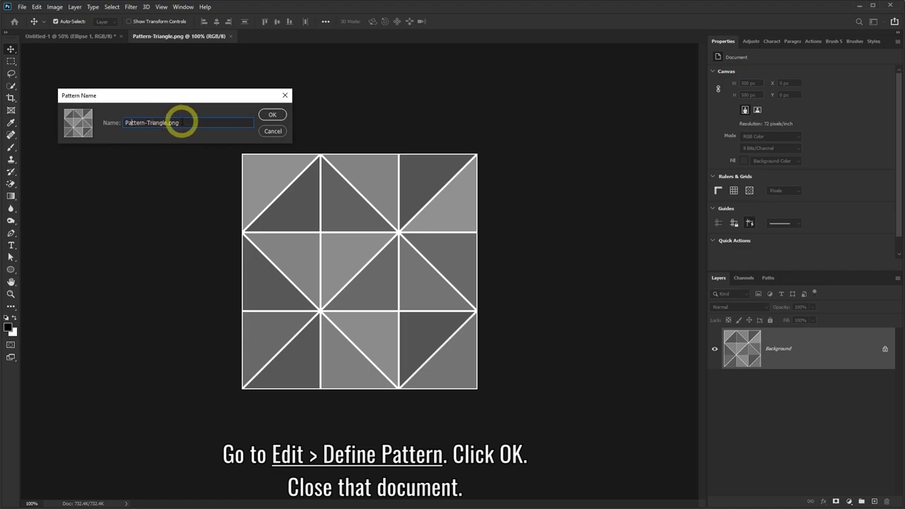
click(274, 116)
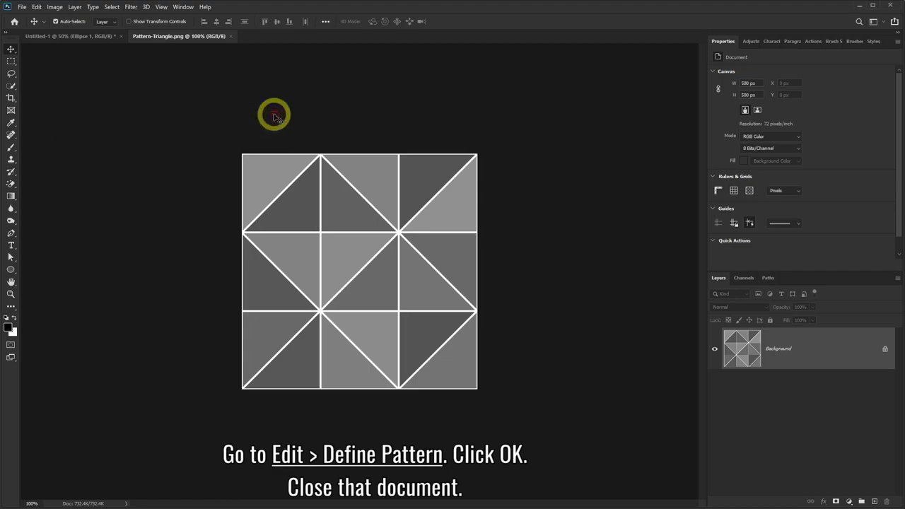
click(232, 37)
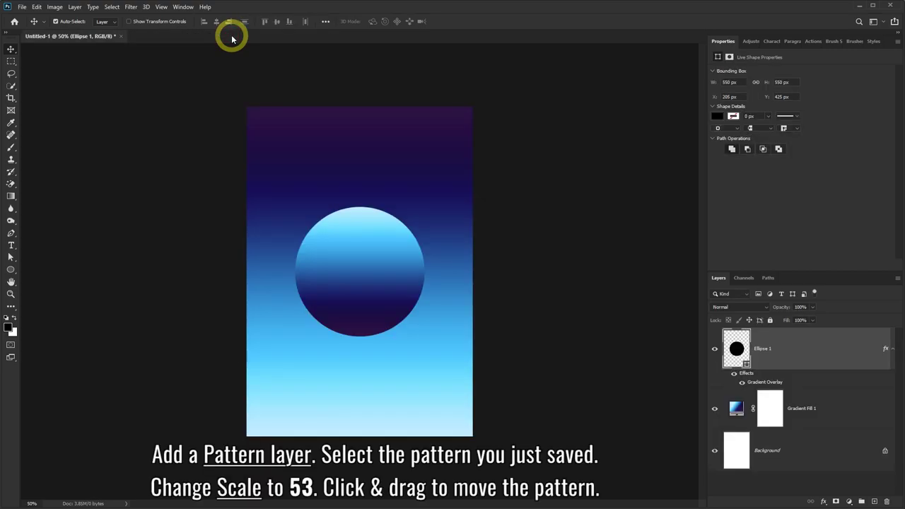
- Add a Pattern Fill layer to the poster using the saved triangle pattern
click(849, 501)
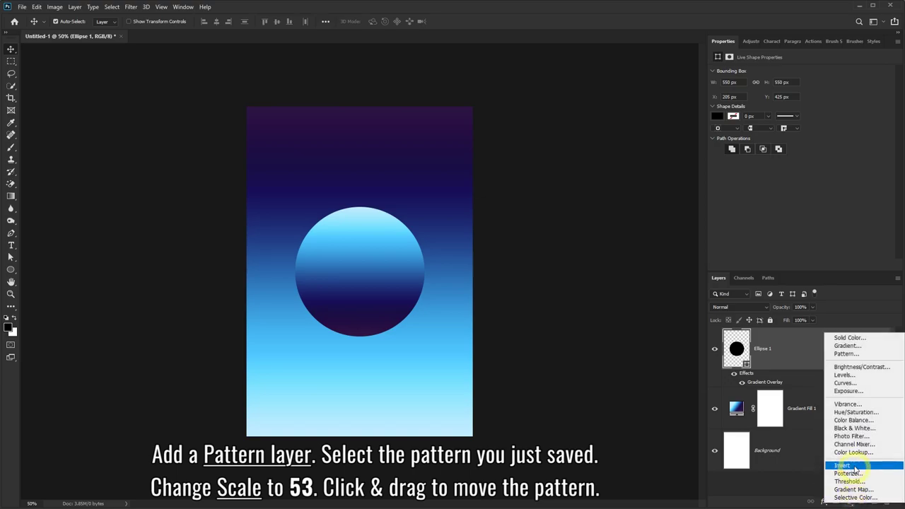
click(854, 354)
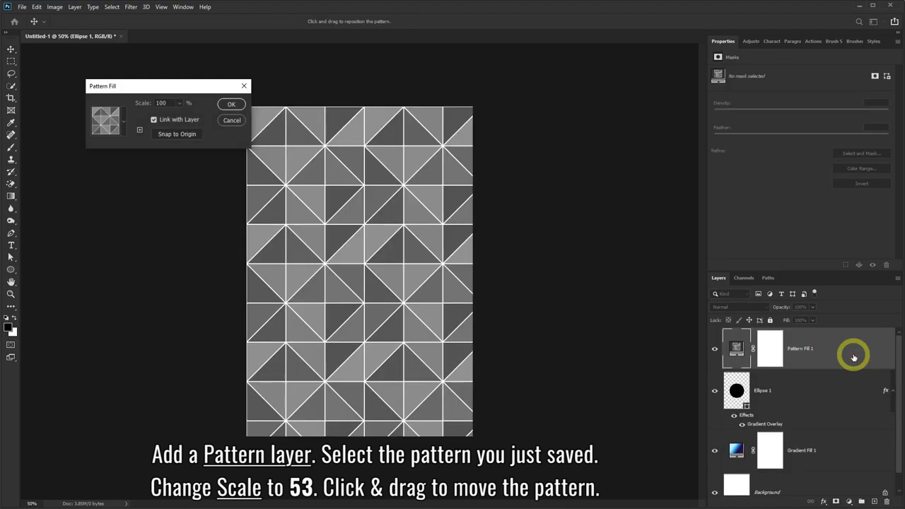
click(124, 123)
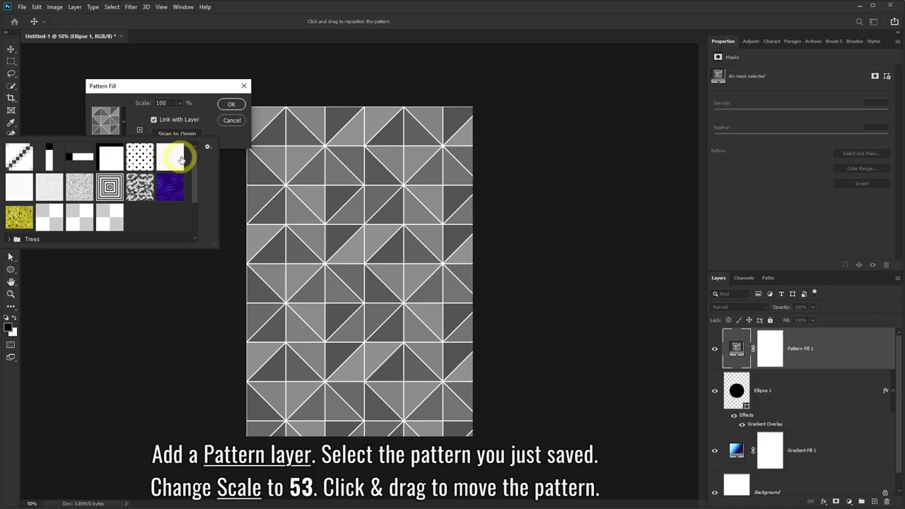
mouse_move(195, 167)
mouse_down()
mouse_move(200, 205)
mouse_move(203, 162)
mouse_move(203, 208)
mouse_up()
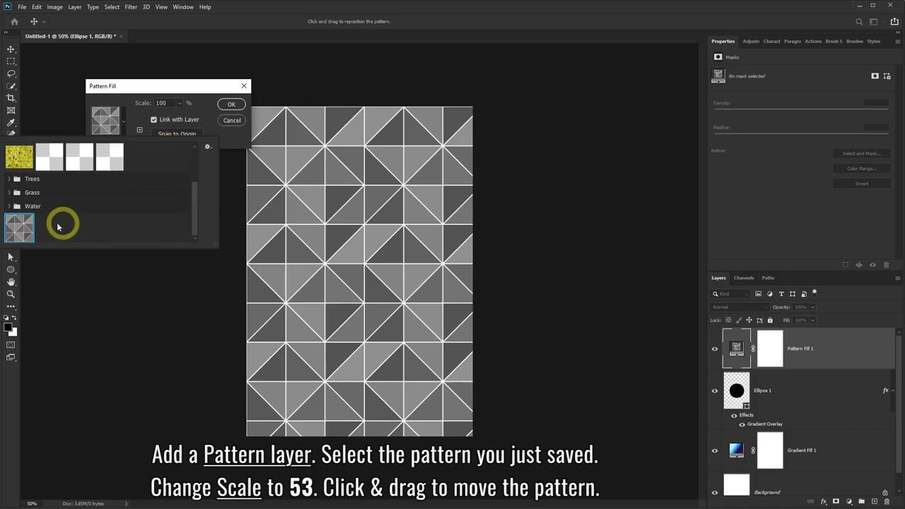
click(24, 225)
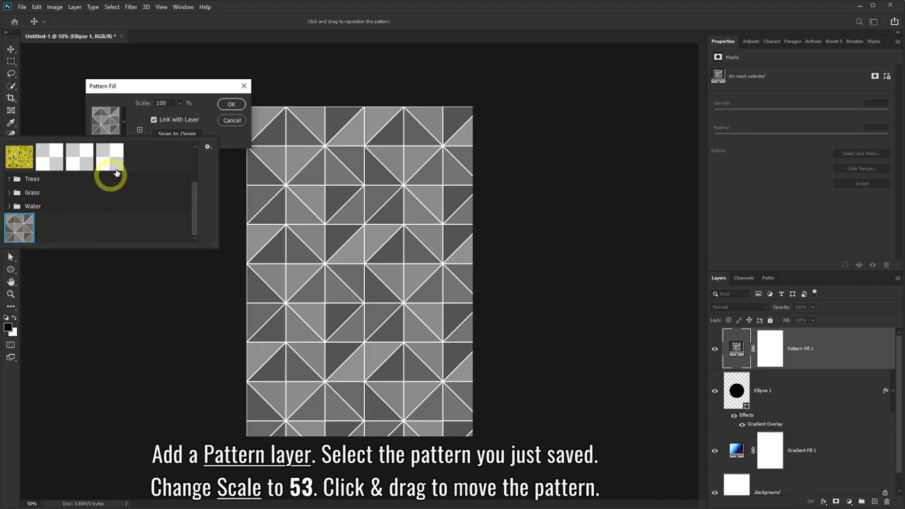
click(162, 92)
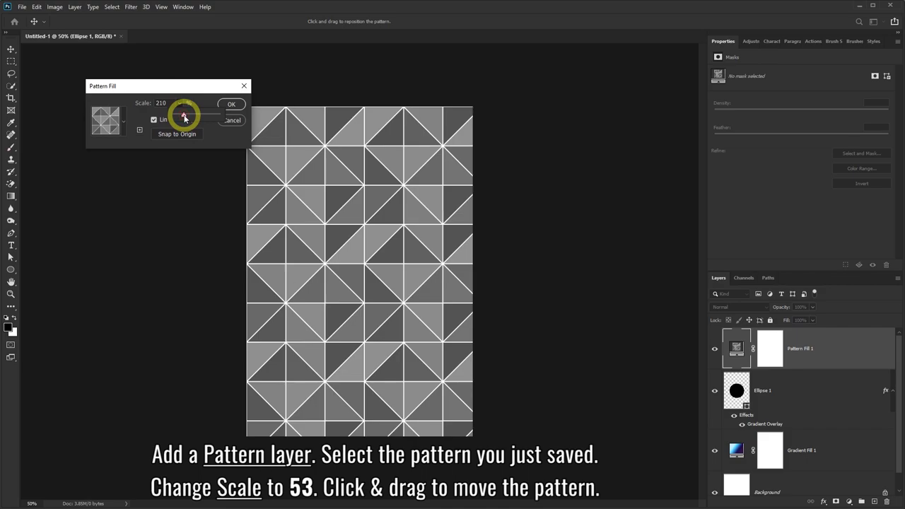
- Set the pattern scale to 53%, nudge its position, and confirm the fill
drag(179, 118, 175, 118)
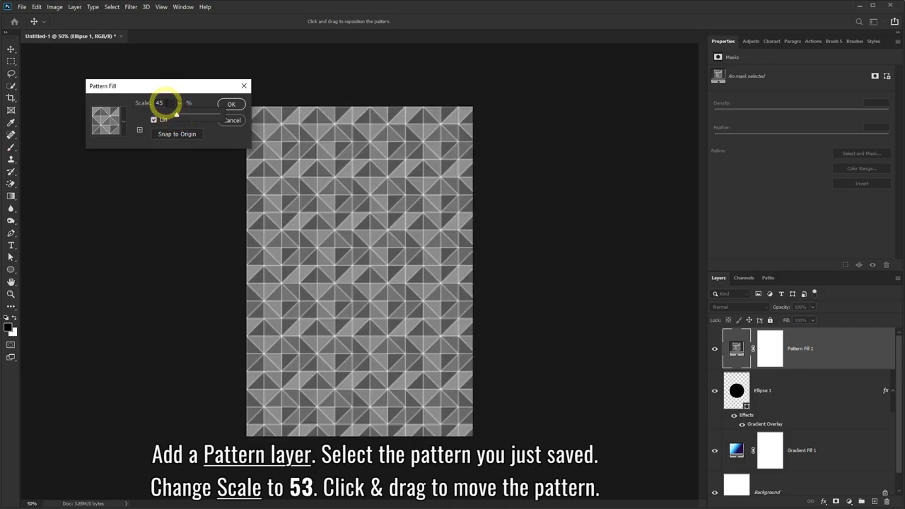
click(153, 103)
text(53)
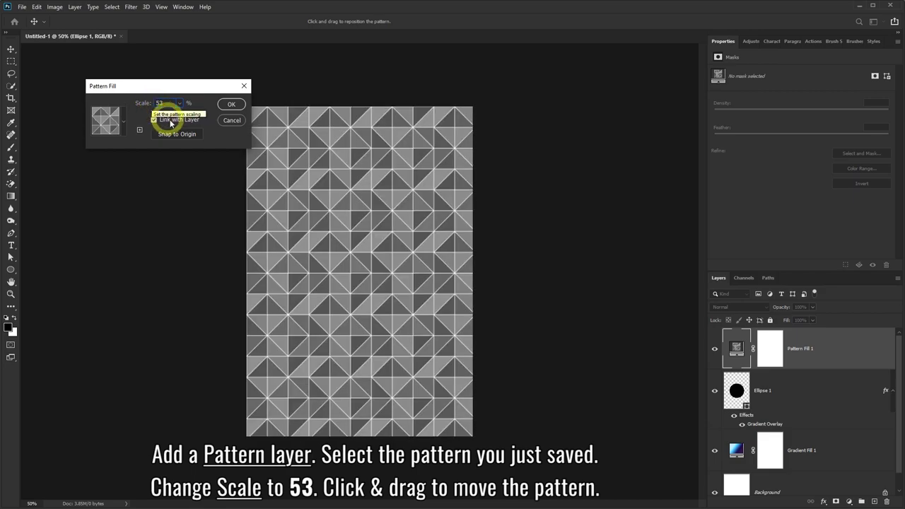
drag(368, 304, 366, 304)
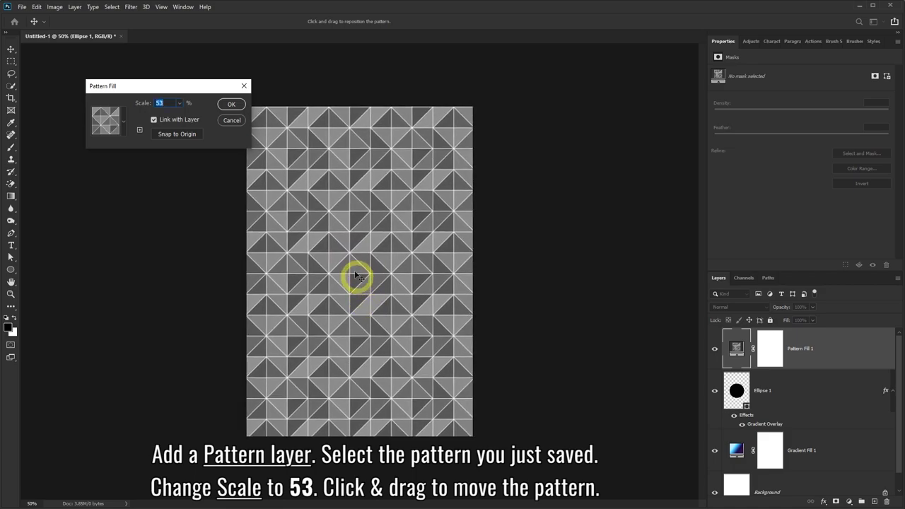
click(235, 106)
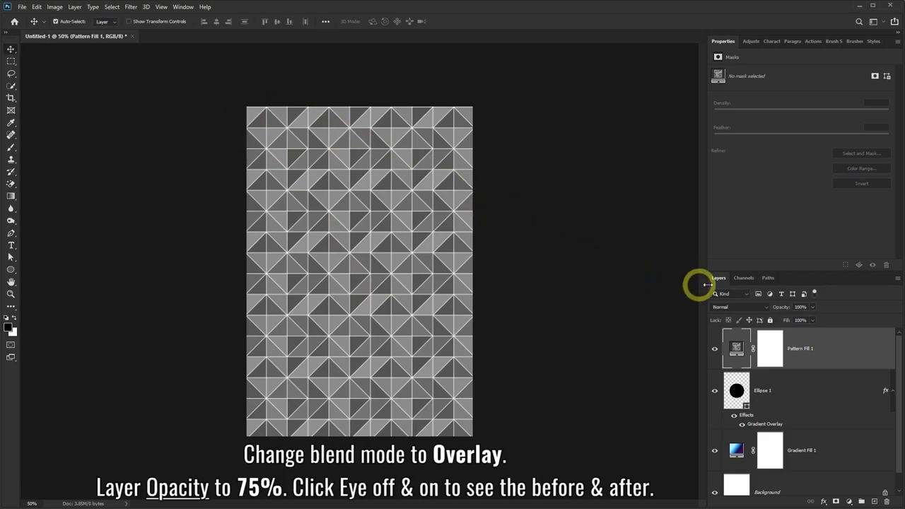
- Blend Pattern Fill 1 in Overlay mode at 75% opacity, toggling it to compare
drag(800, 270, 795, 239)
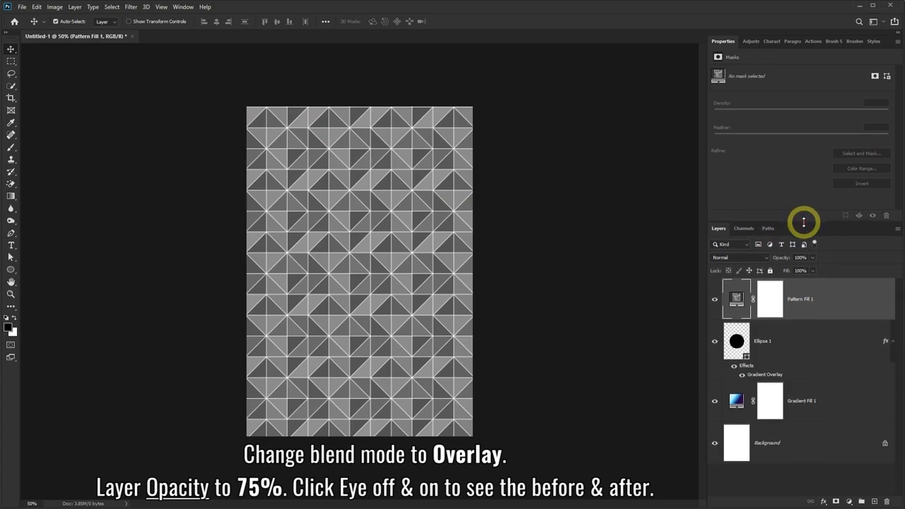
click(765, 258)
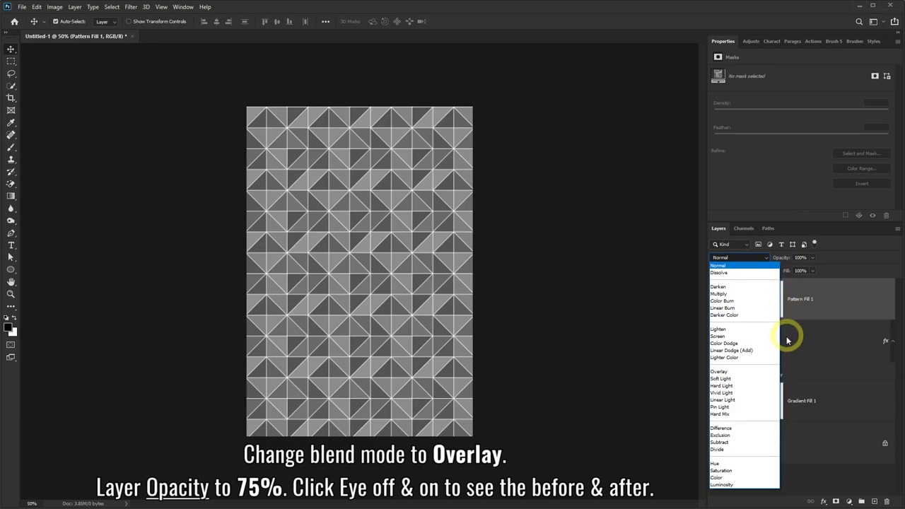
click(769, 374)
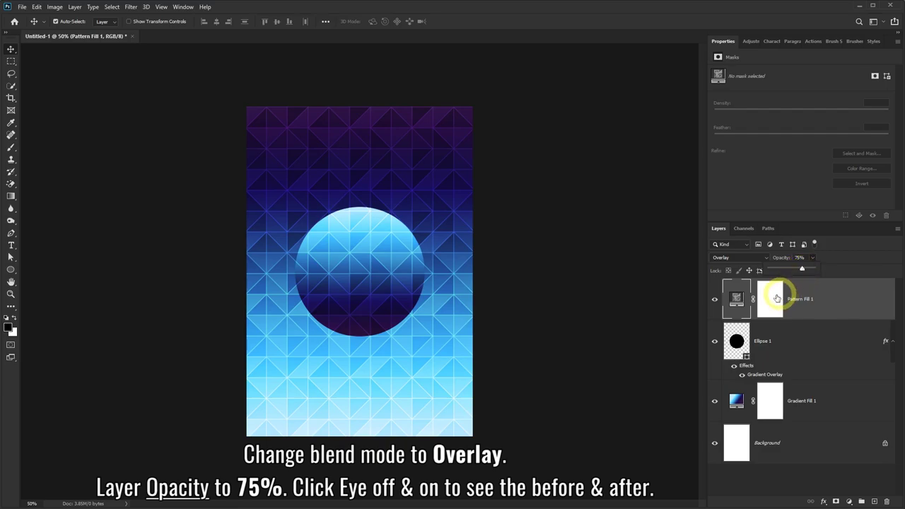
click(714, 299)
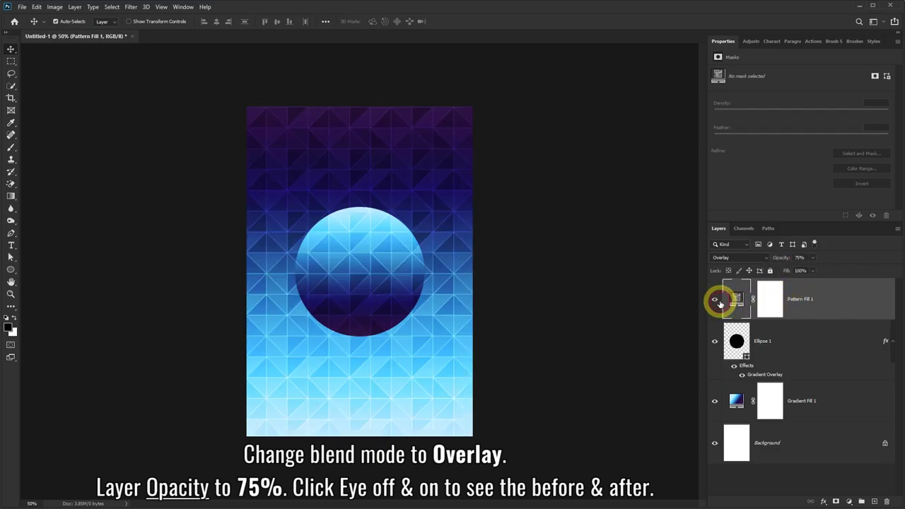
click(719, 302)
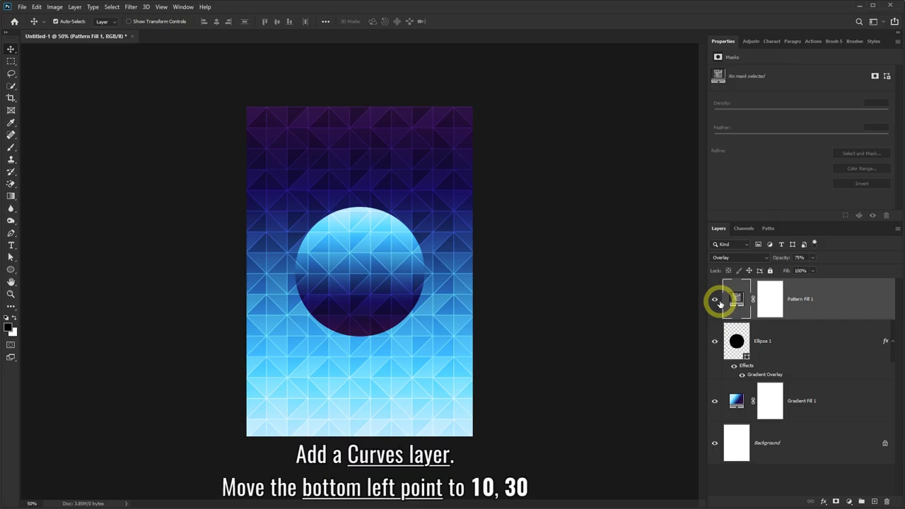
- Add a Curves adjustment layer and drag its black point upward
click(850, 502)
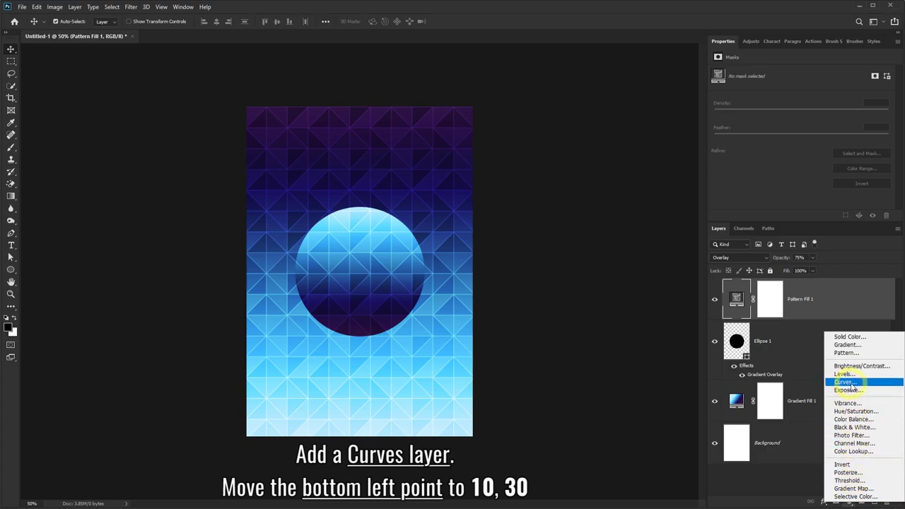
click(850, 385)
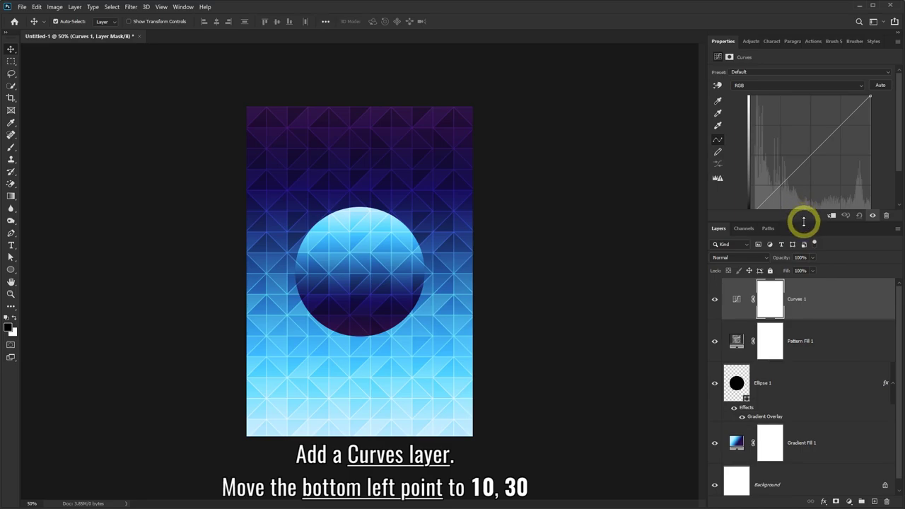
drag(802, 223, 807, 254)
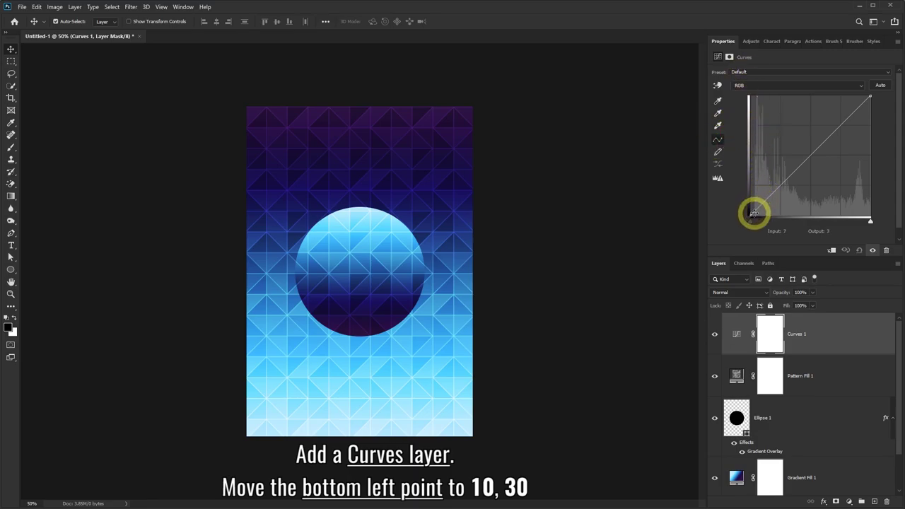
drag(750, 214, 756, 201)
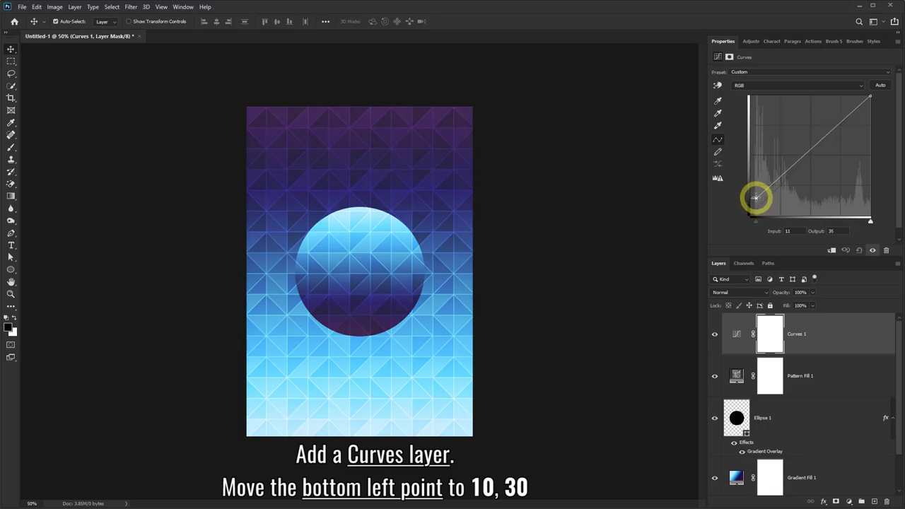
mouse_move(756, 198)
mouse_down()
mouse_move(768, 195)
mouse_move(755, 193)
mouse_up()
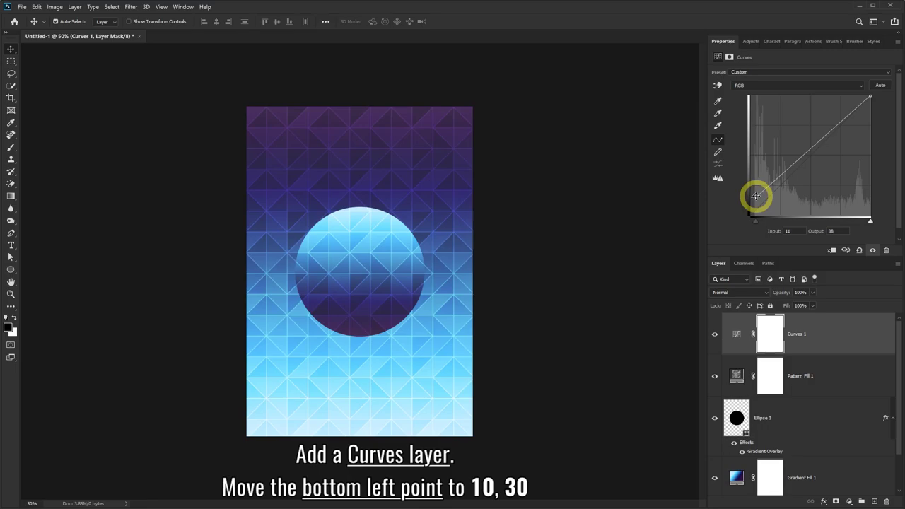
- Set the bottom-left curve point to input 10, output 30, toggling the layer to compare
double_click(786, 230)
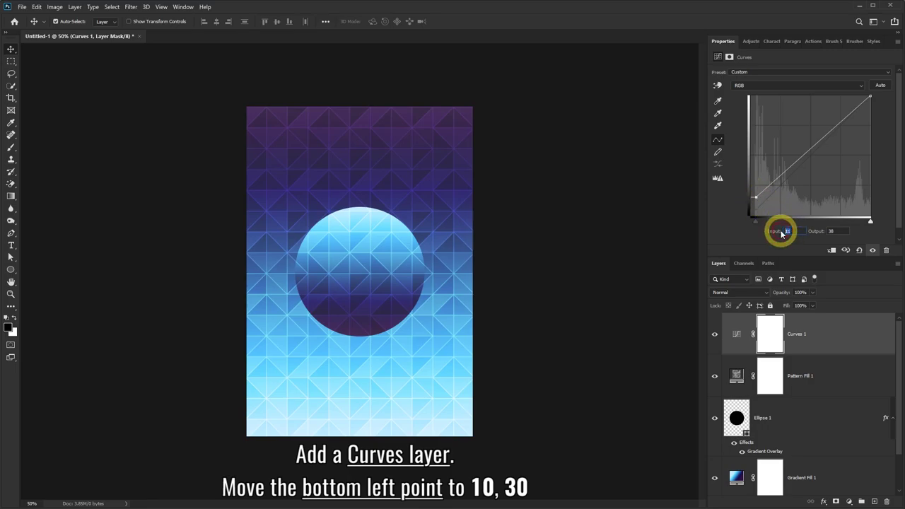
text(10)
double_click(820, 231)
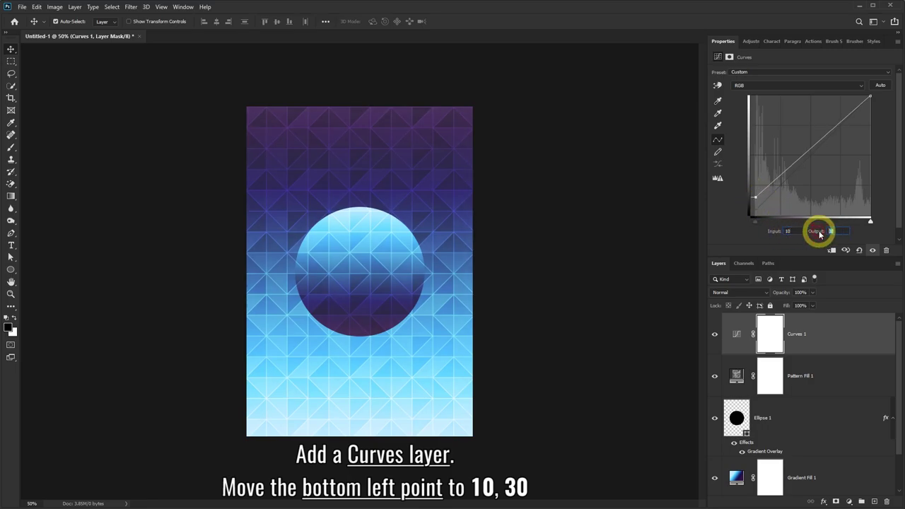
text(30)
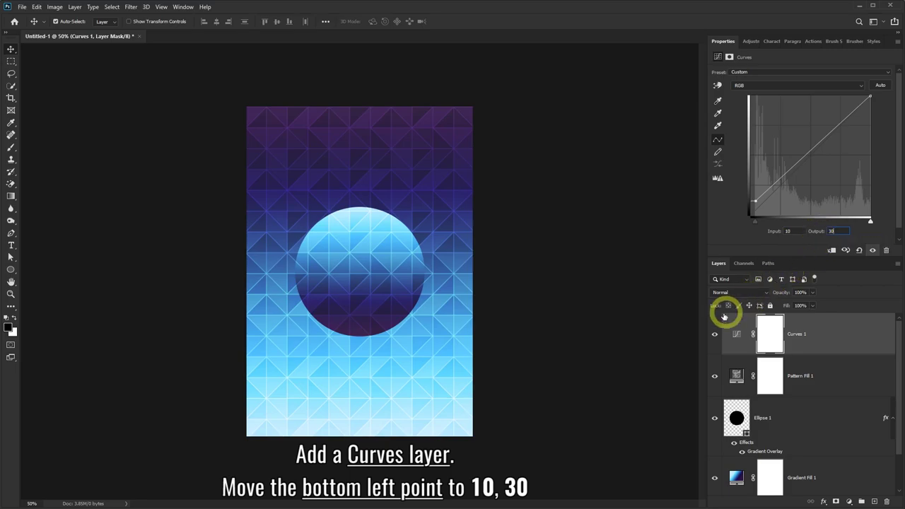
click(714, 337)
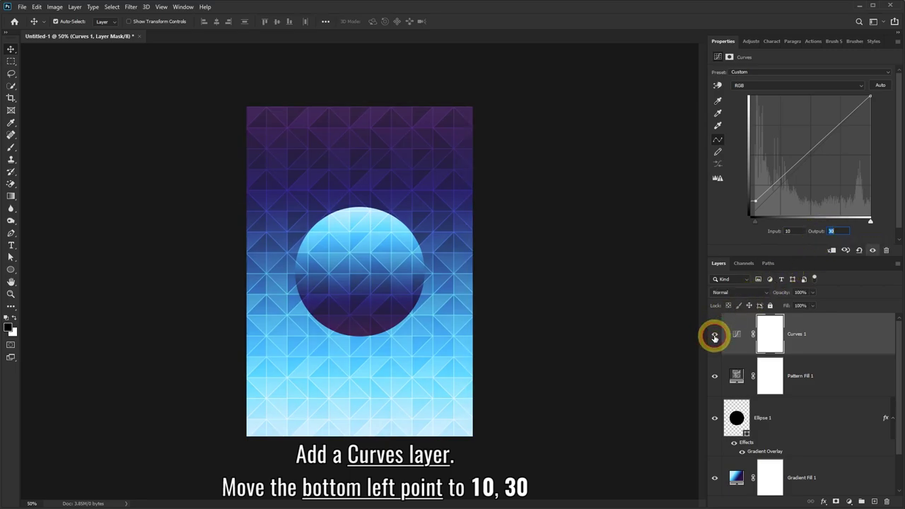
click(714, 337)
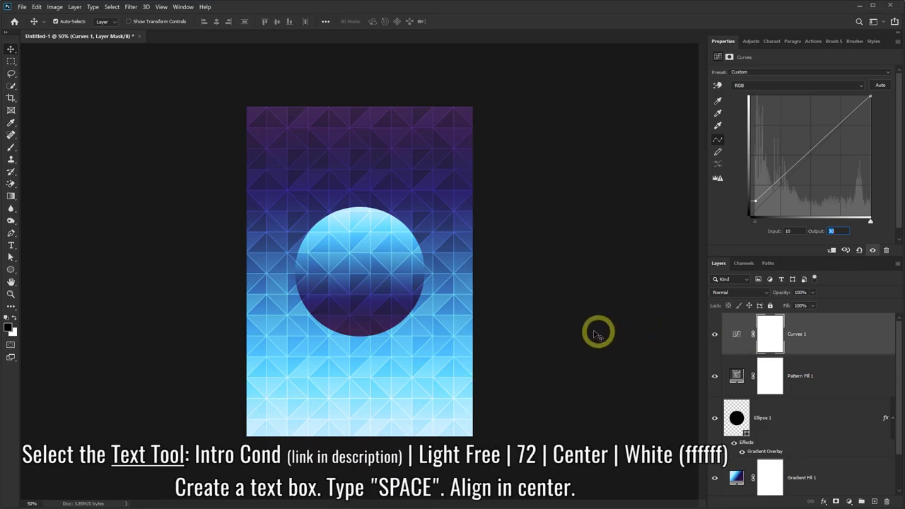
- Choose the Horizontal Type Tool and set the text colour to white
click(12, 248)
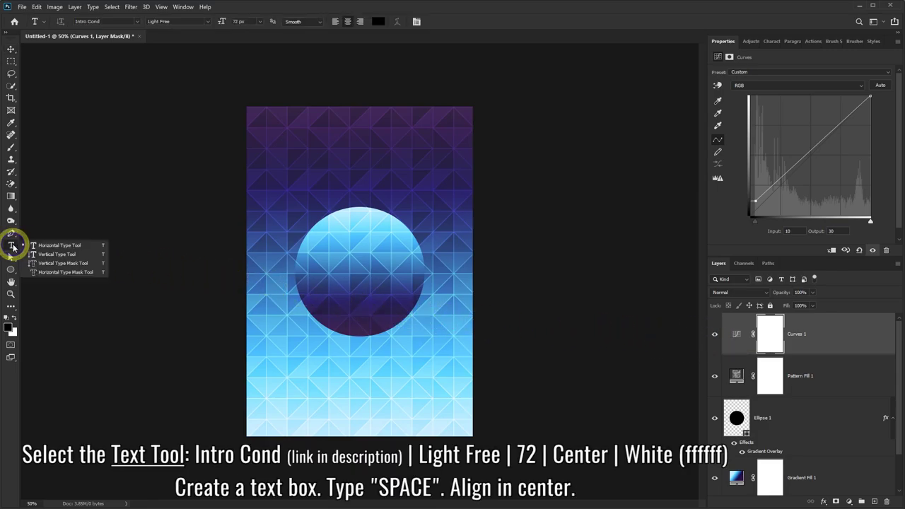
click(43, 246)
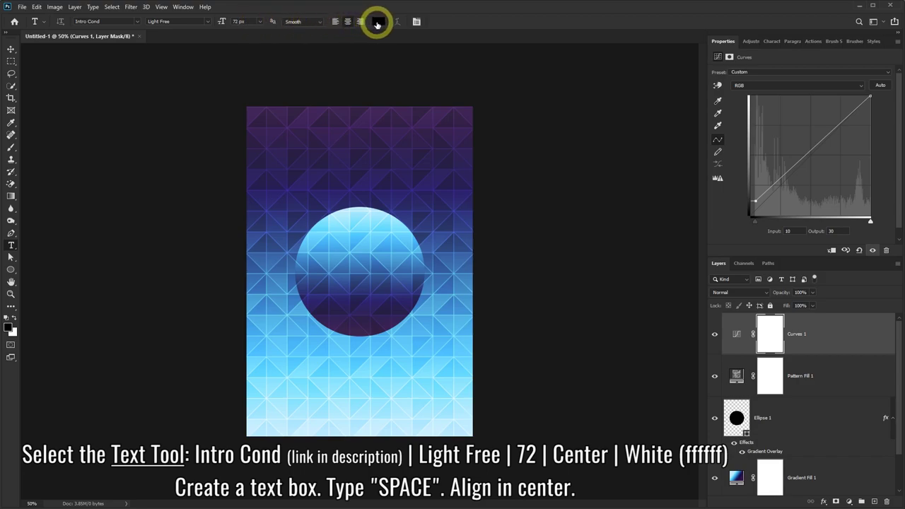
click(377, 24)
click(538, 73)
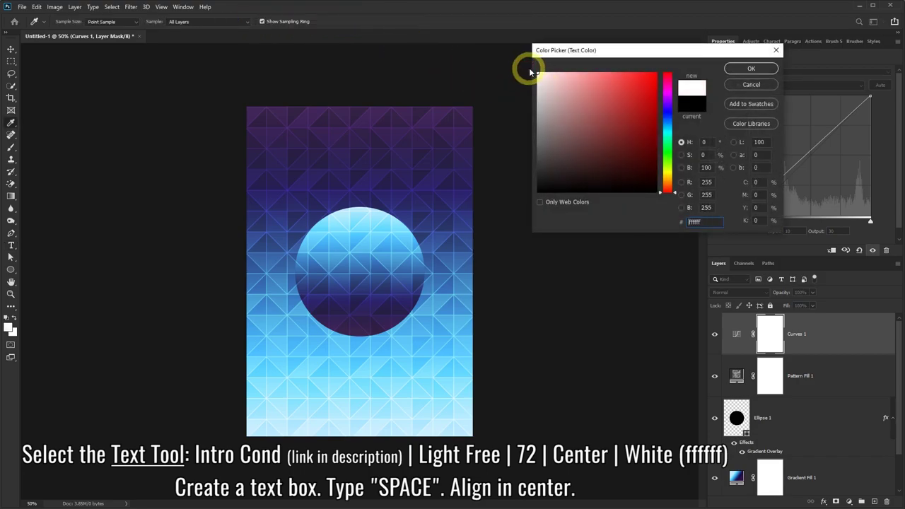
click(739, 70)
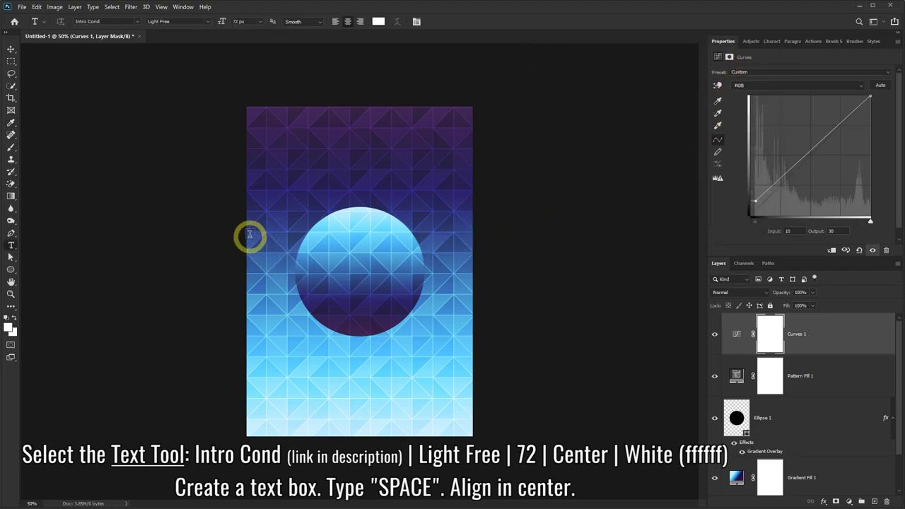
- Draw a text box across the circle, enter SPACE, and trim the box height
drag(247, 231, 472, 316)
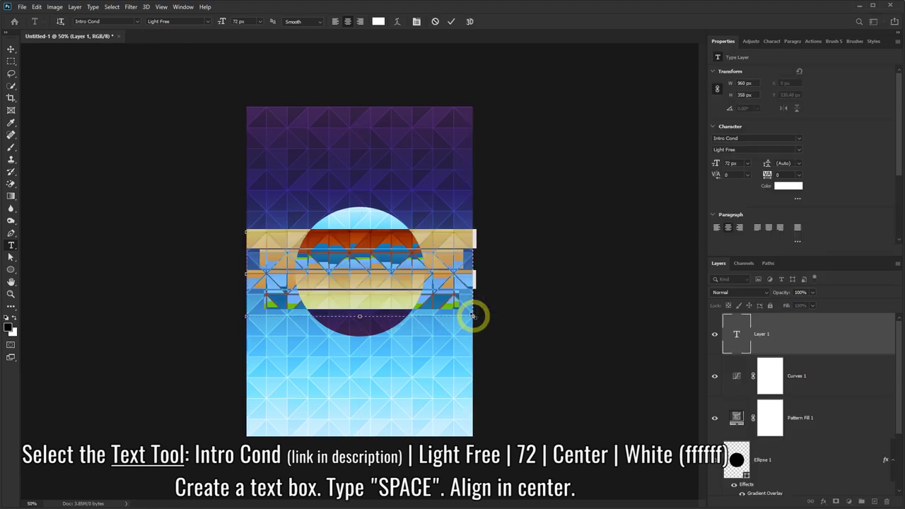
text(SPACE)
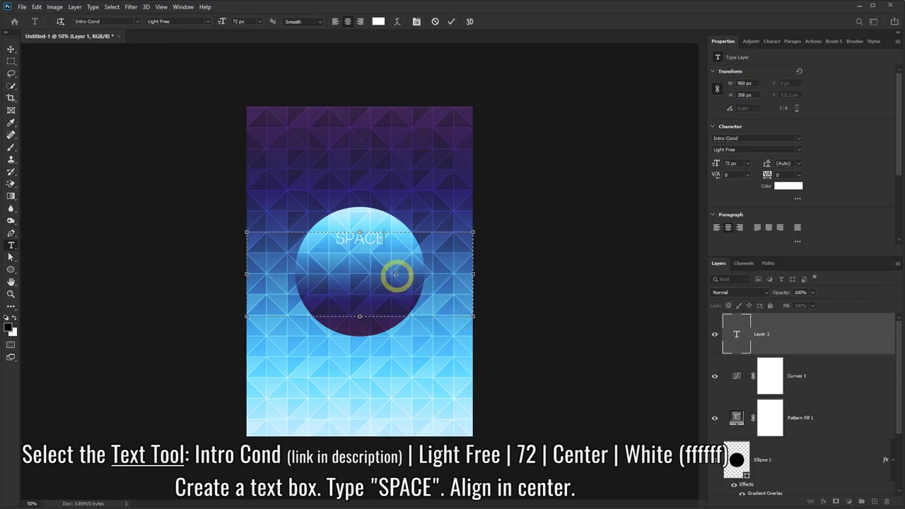
drag(360, 231, 360, 267)
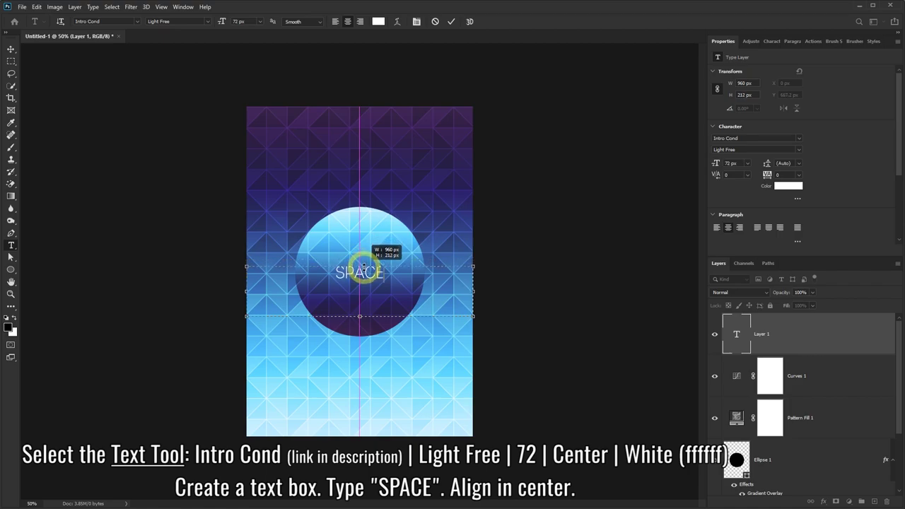
drag(363, 266, 365, 268)
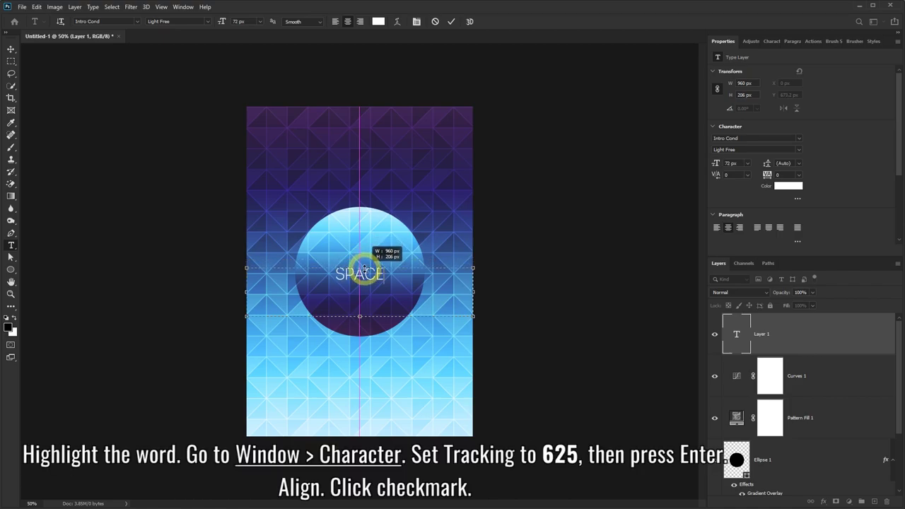
- Set SPACE's tracking to 625 in the Character panel and commit the centred text
click(385, 274)
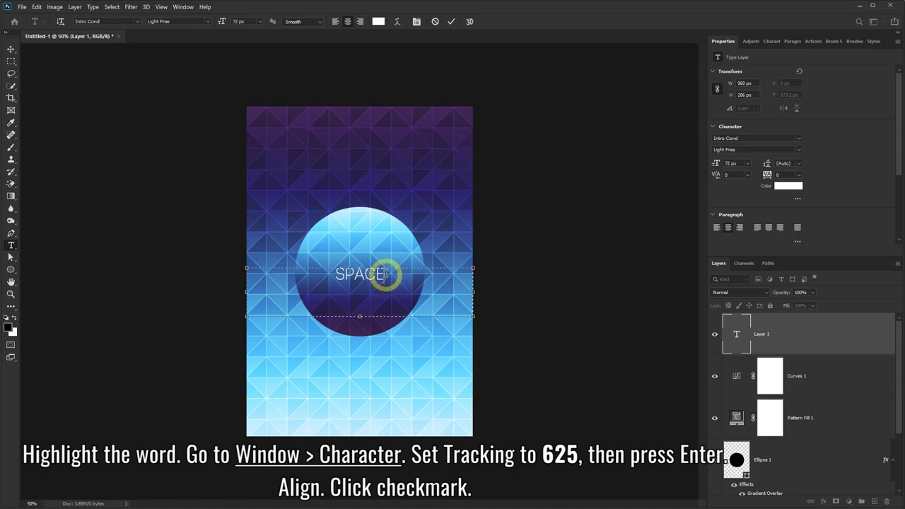
drag(390, 274, 331, 273)
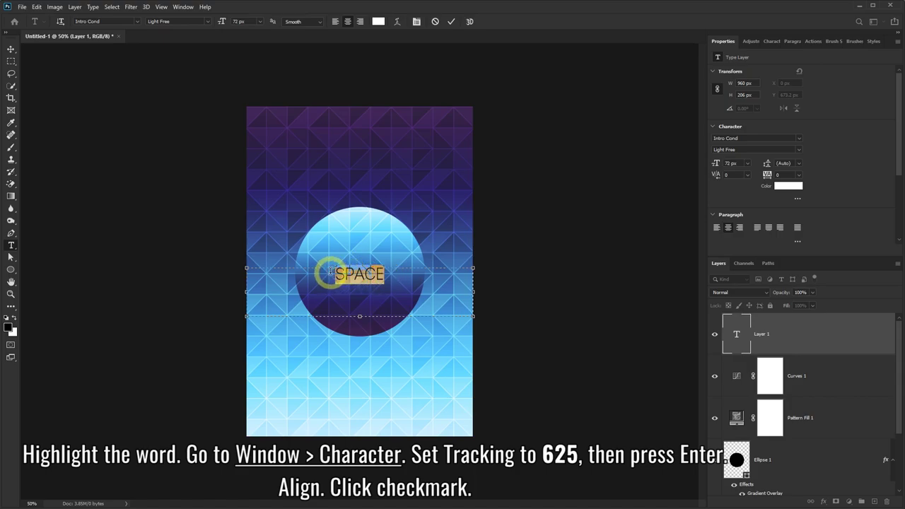
click(181, 7)
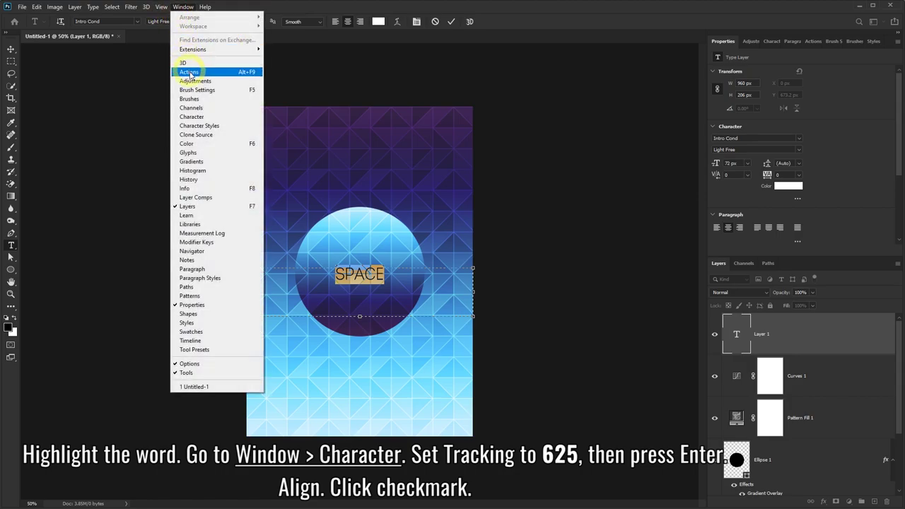
click(193, 117)
text(625)
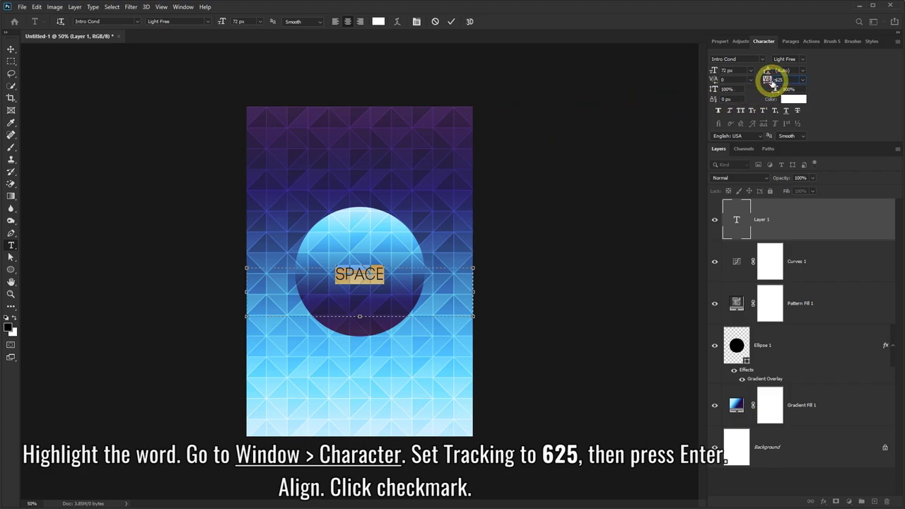
key(Return)
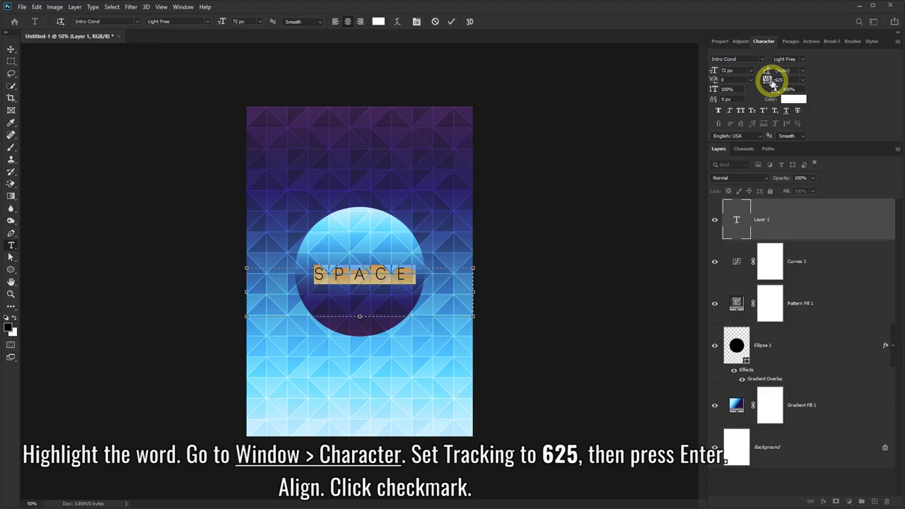
click(424, 277)
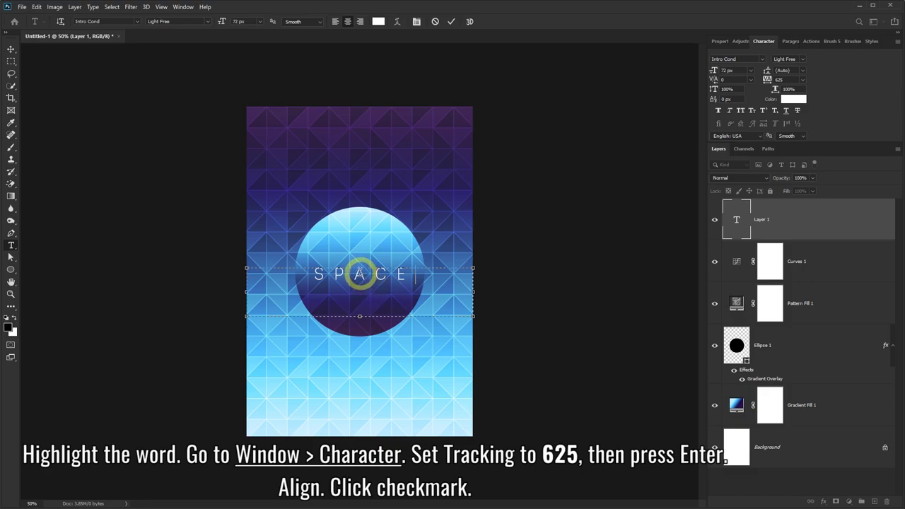
drag(359, 273, 359, 270)
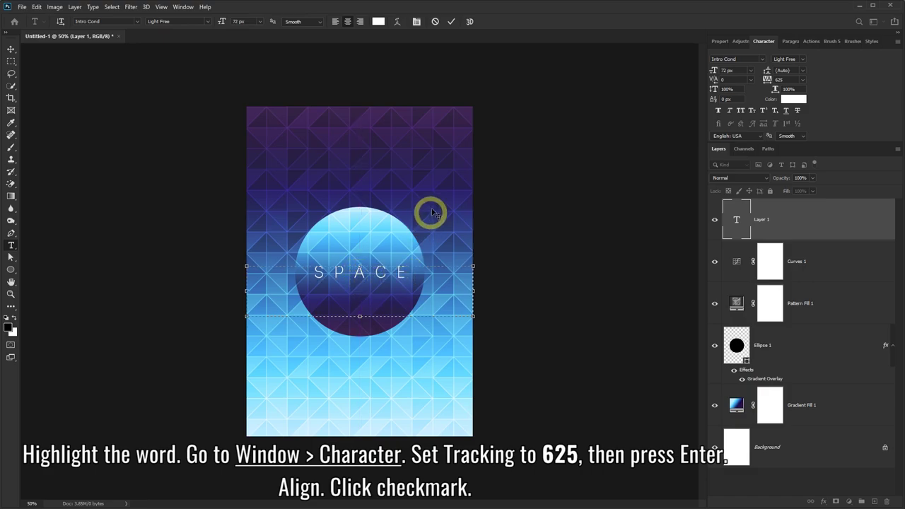
click(456, 24)
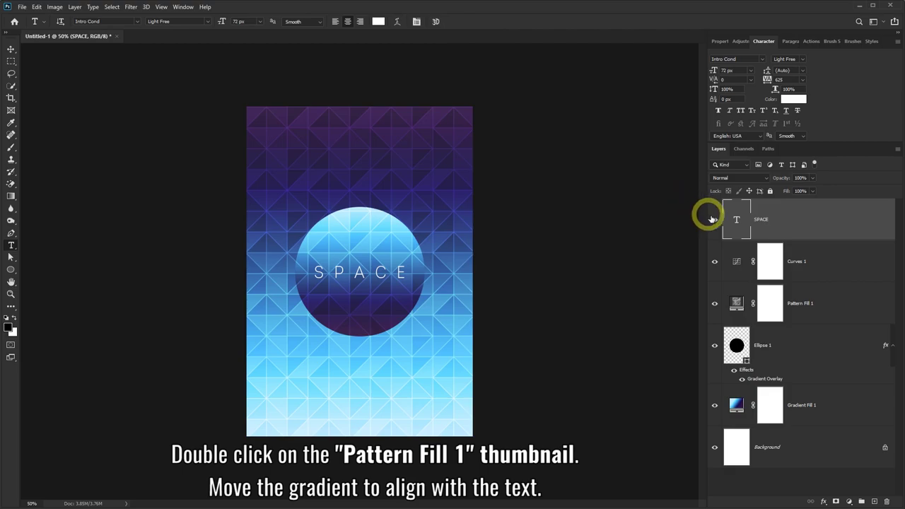
- Drag the Pattern Fill 1 triangles to line up with the SPACE text and confirm
double_click(736, 303)
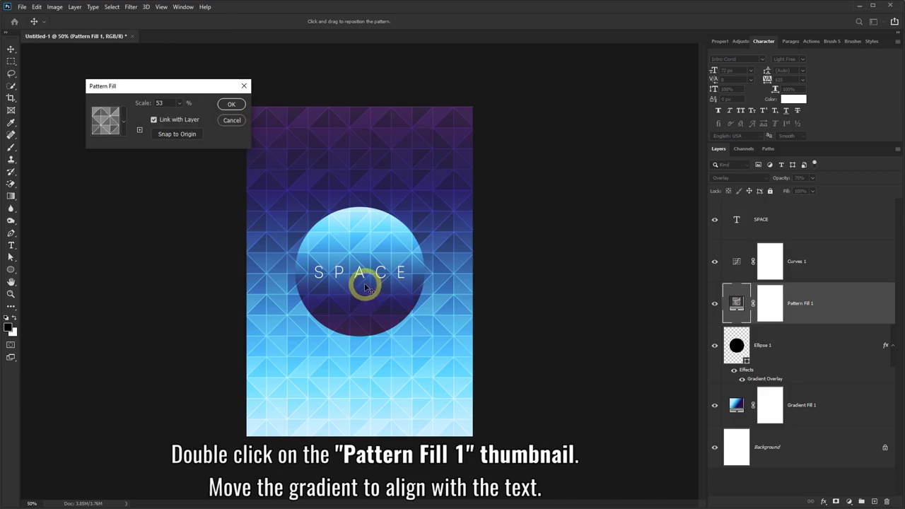
drag(364, 286, 365, 294)
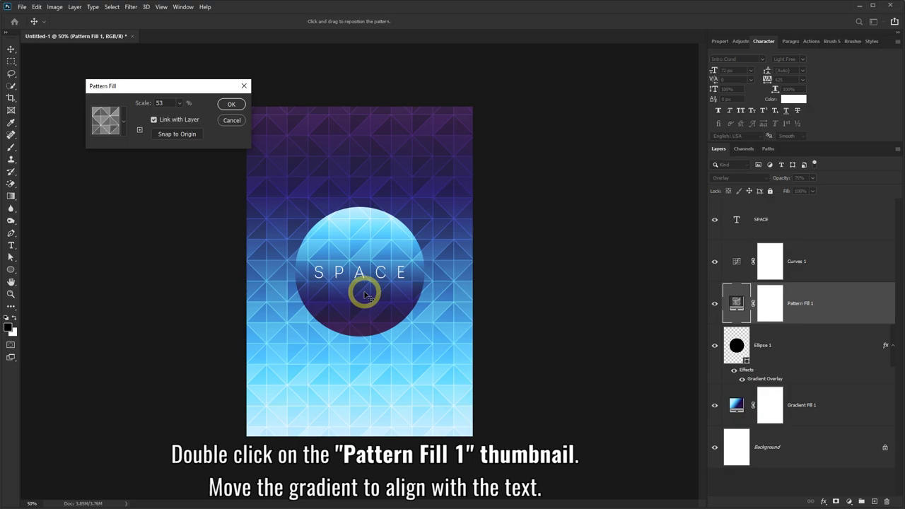
mouse_move(364, 294)
mouse_down()
mouse_move(363, 269)
mouse_move(366, 289)
mouse_move(353, 282)
mouse_move(356, 303)
mouse_move(322, 282)
mouse_up()
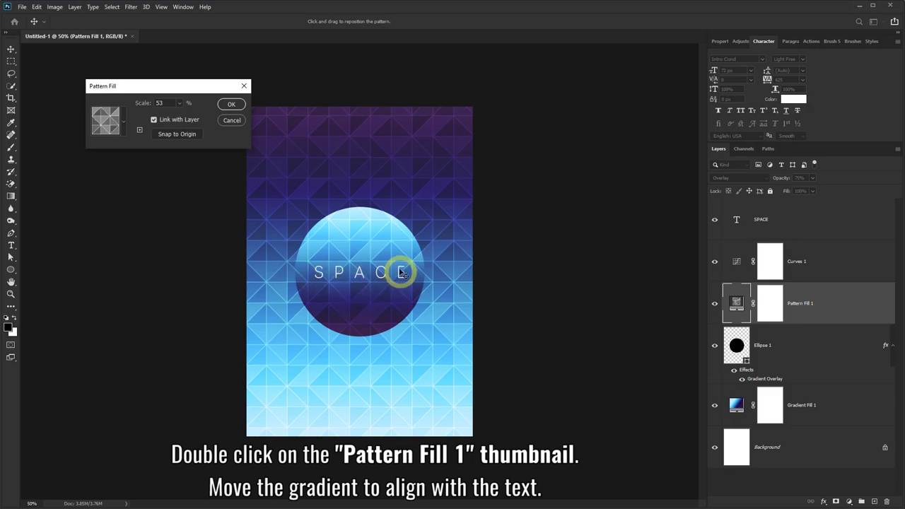
click(231, 106)
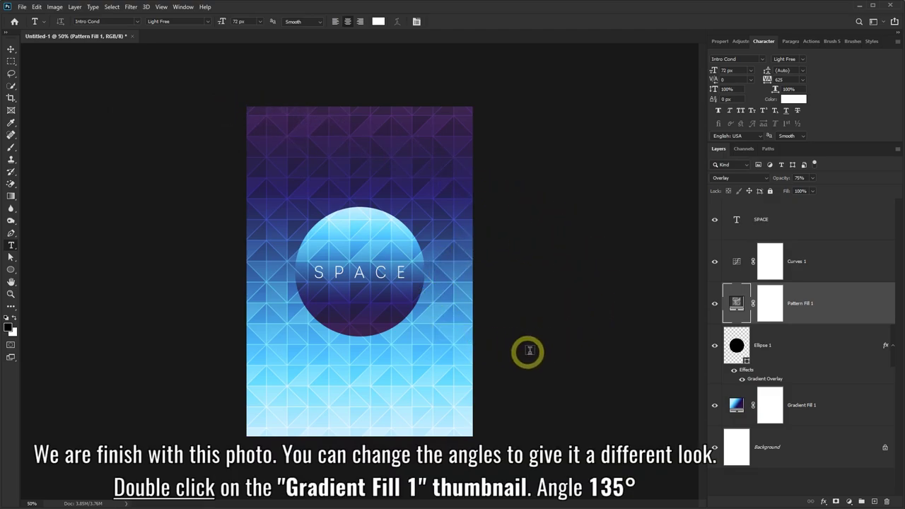
- Set Gradient Fill 1's angle to 135° so the background blends diagonally
double_click(735, 403)
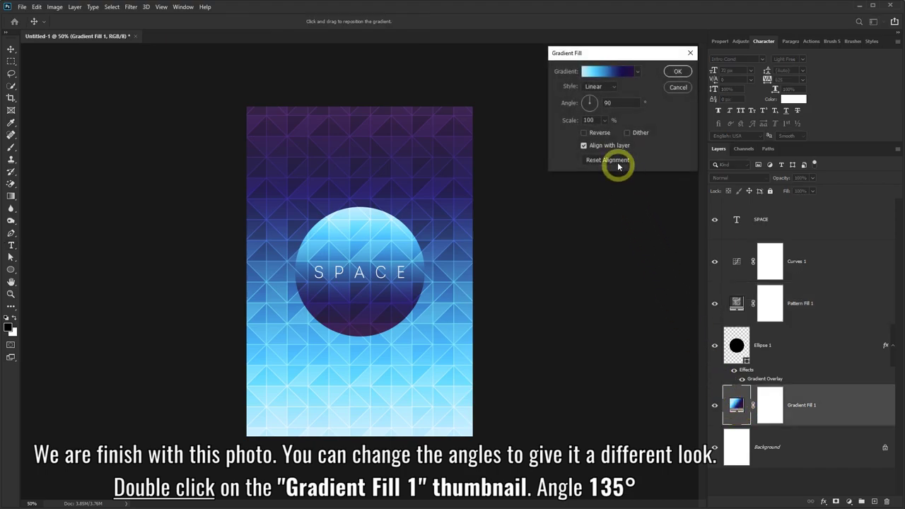
double_click(608, 103)
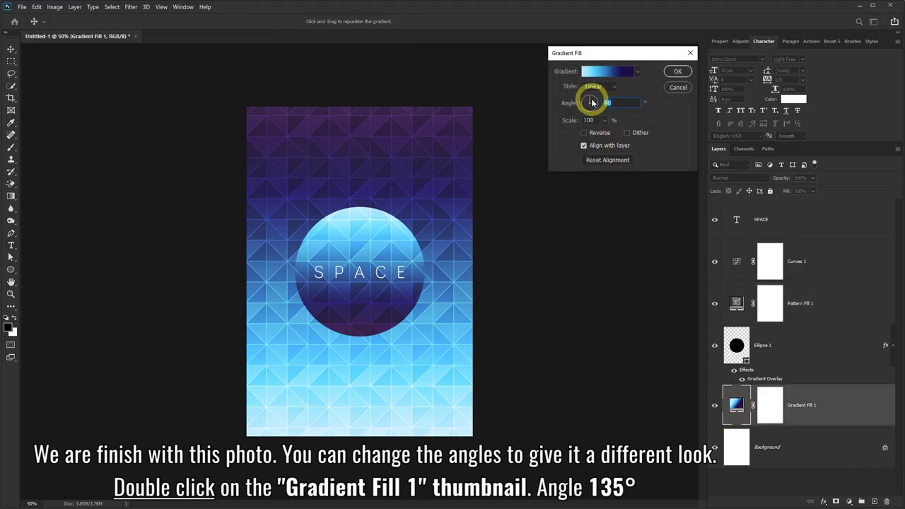
drag(594, 102, 592, 99)
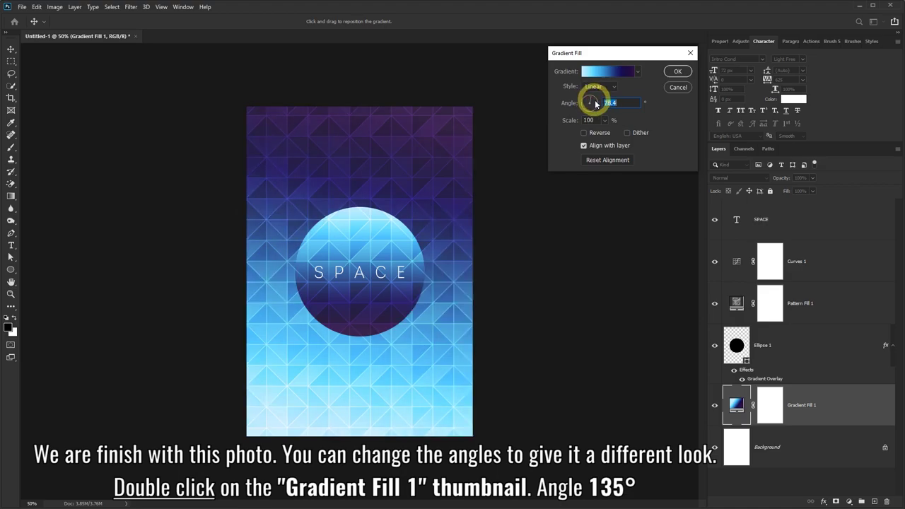
double_click(612, 103)
text(35)
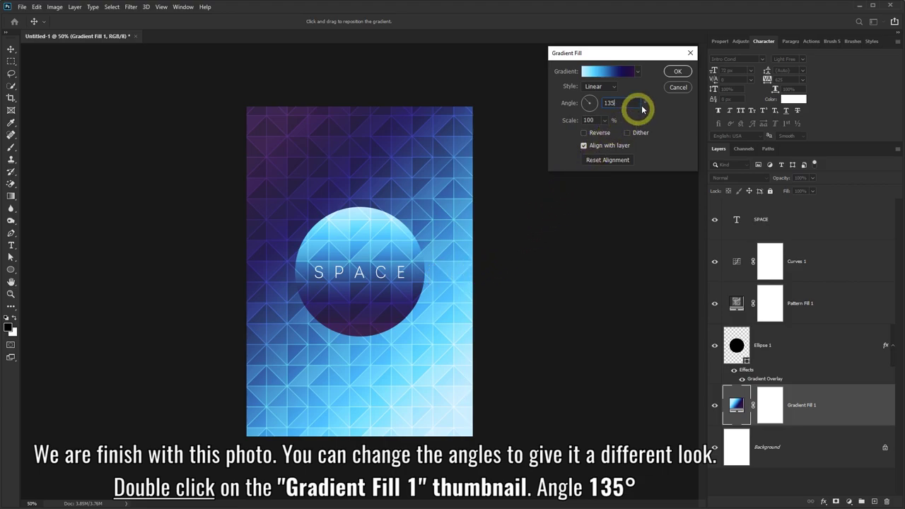
click(677, 72)
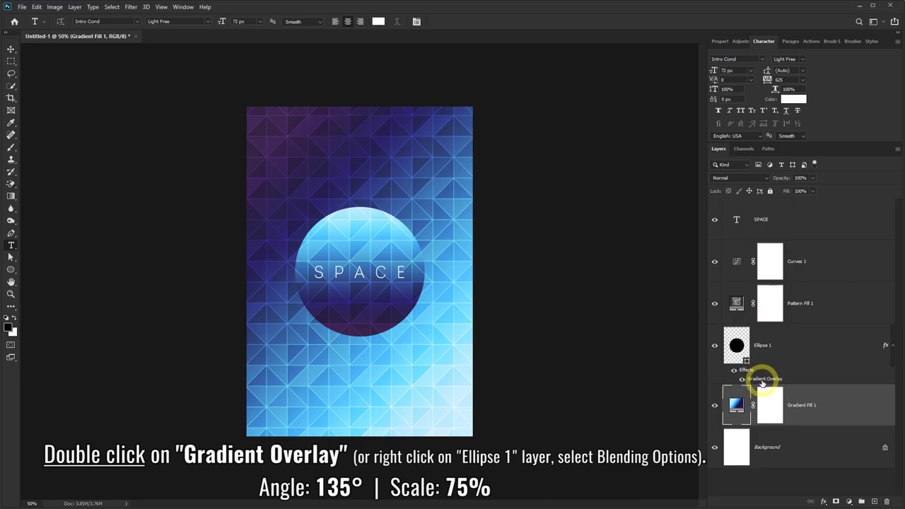
- Give Ellipse 1's Gradient Overlay a 135° angle and 75% scale
double_click(761, 379)
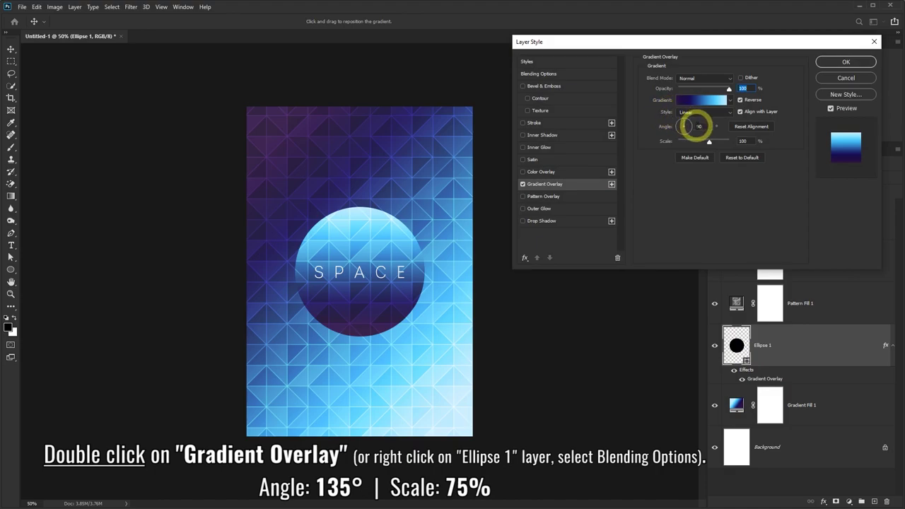
double_click(698, 126)
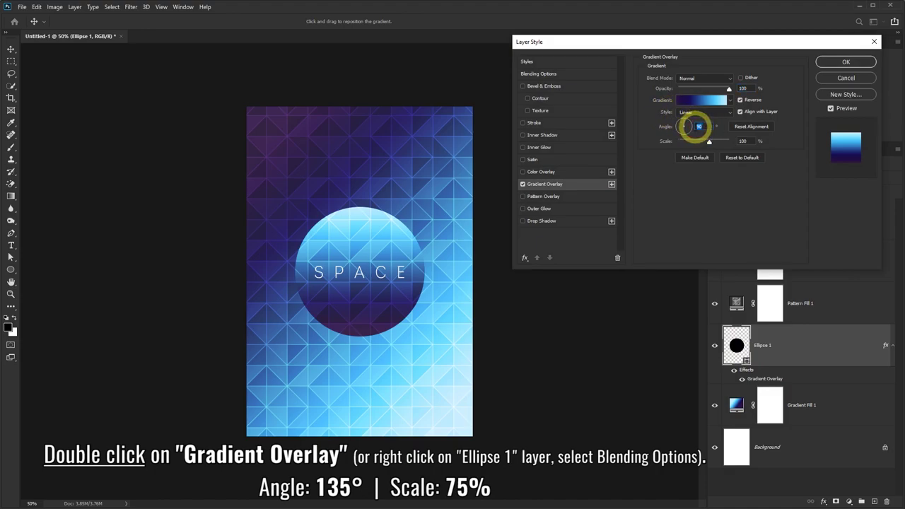
text(135)
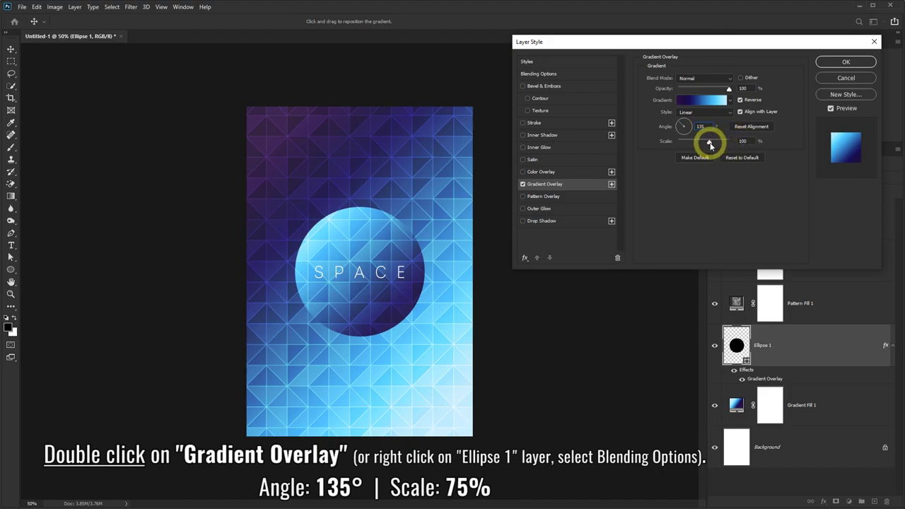
drag(705, 144, 697, 144)
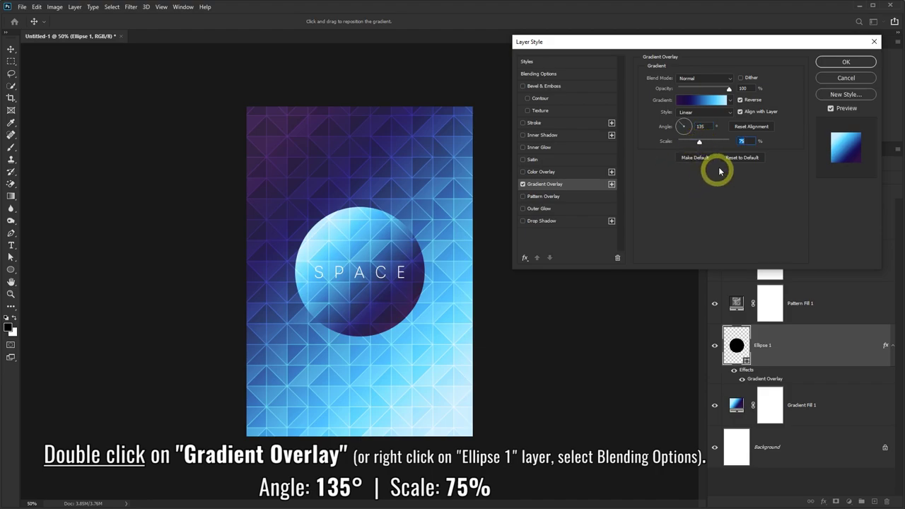
click(830, 65)
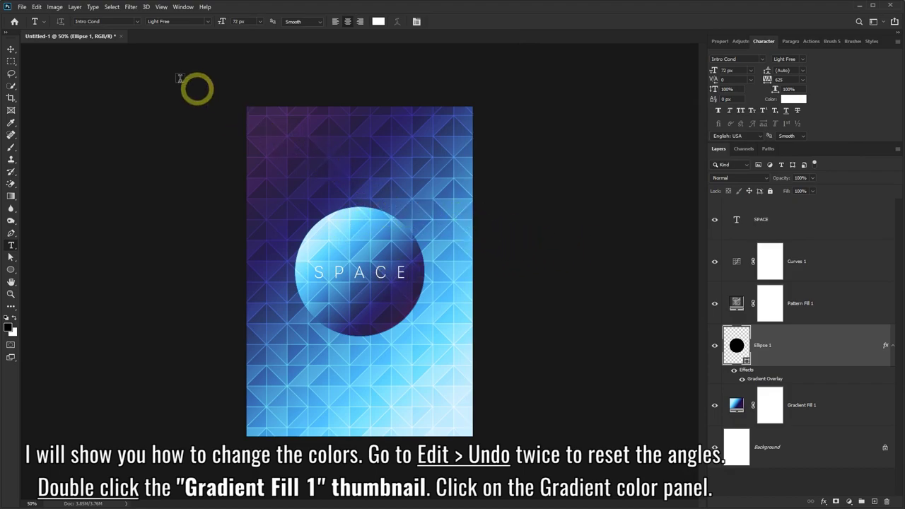
- Undo both 135° angle changes via Edit > Undo and reopen the Gradient Fill 1 settings
click(36, 7)
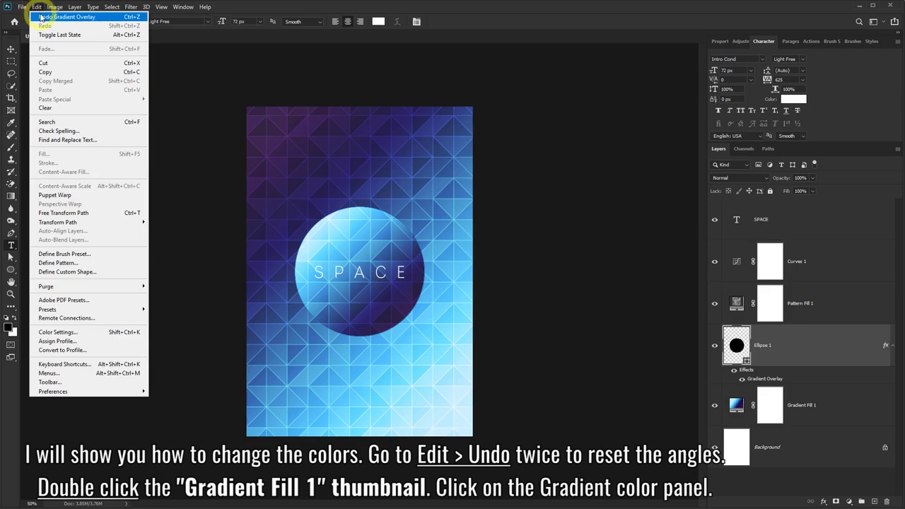
click(41, 15)
click(36, 8)
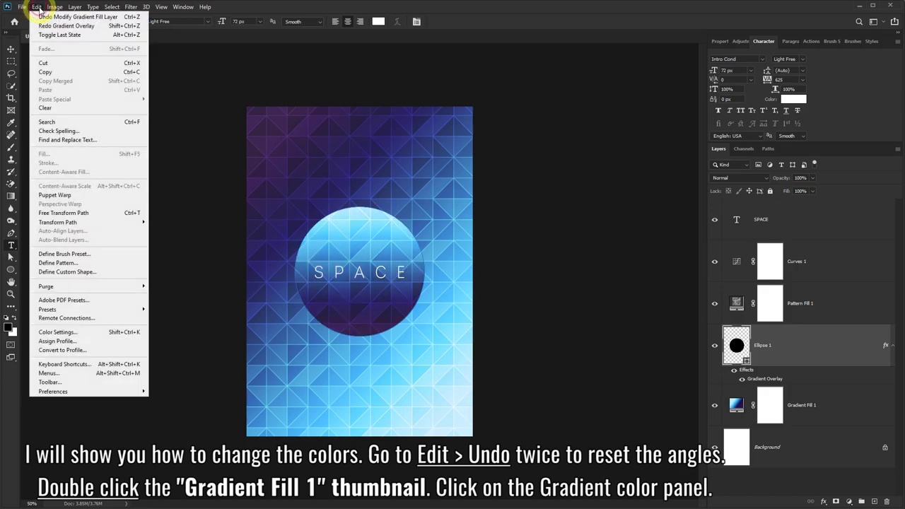
click(42, 16)
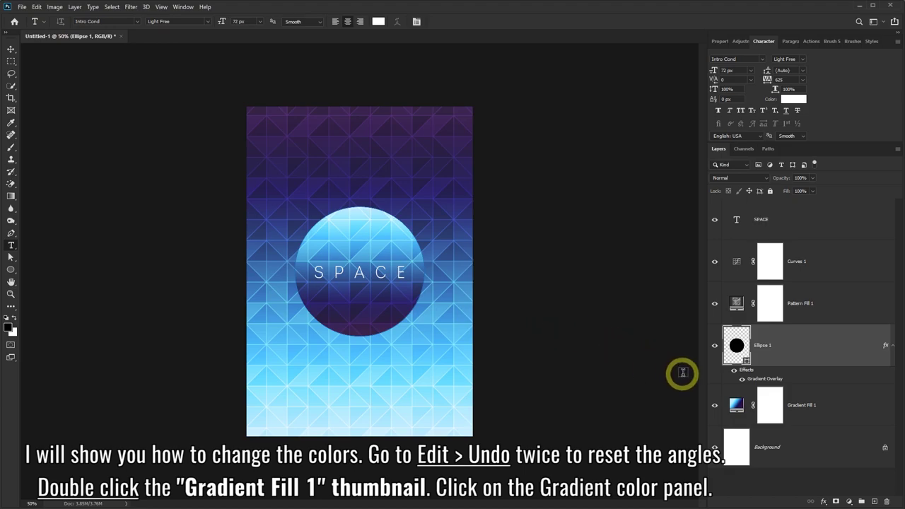
double_click(735, 404)
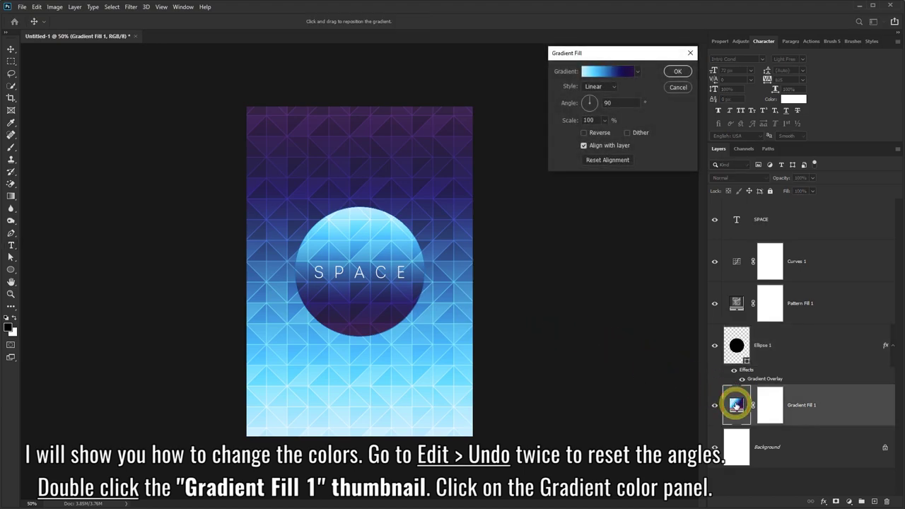
- Set the background gradient's first stop to yellow ffd43e
click(599, 73)
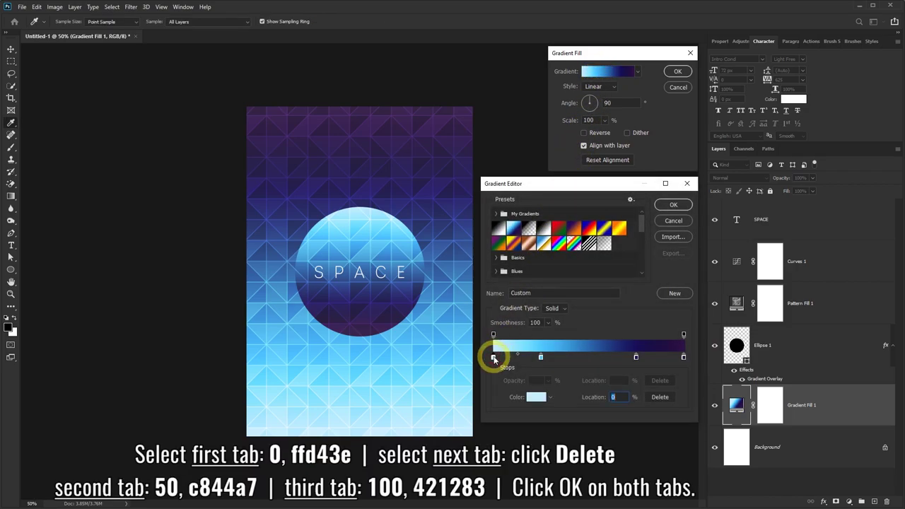
click(535, 398)
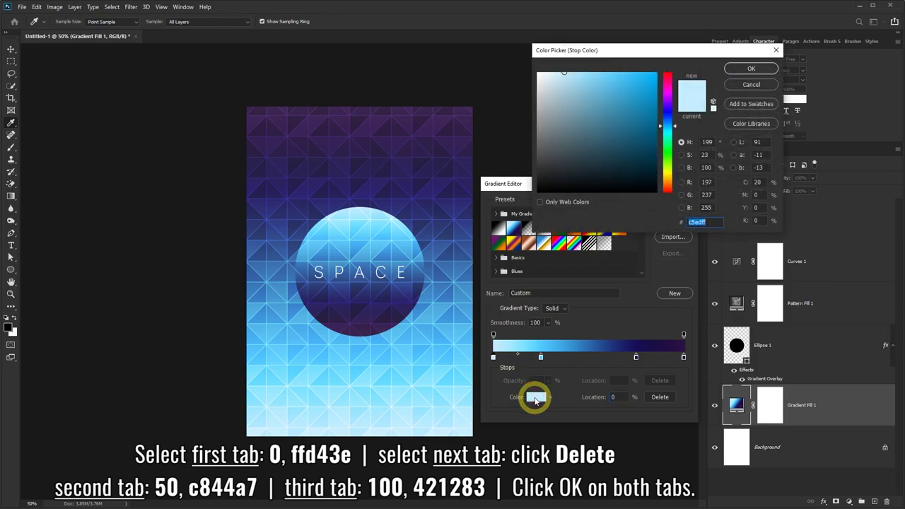
text(ff)
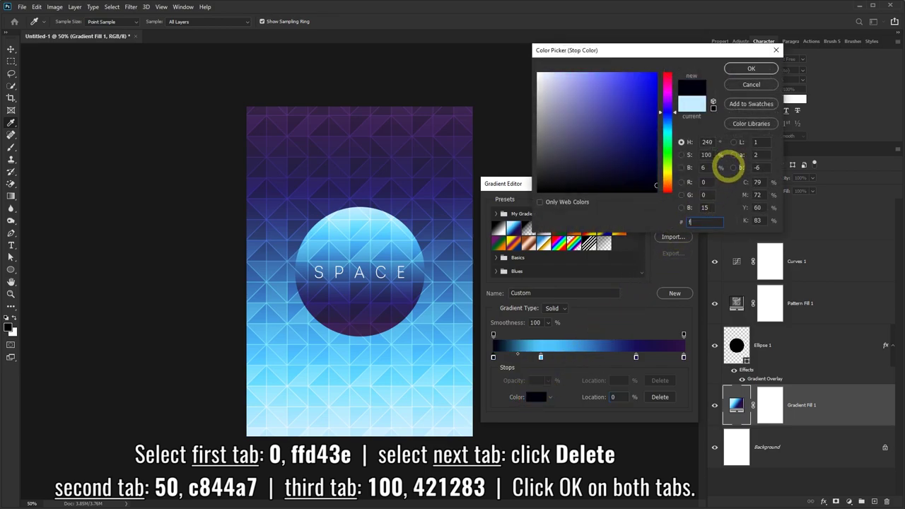
text(d4)
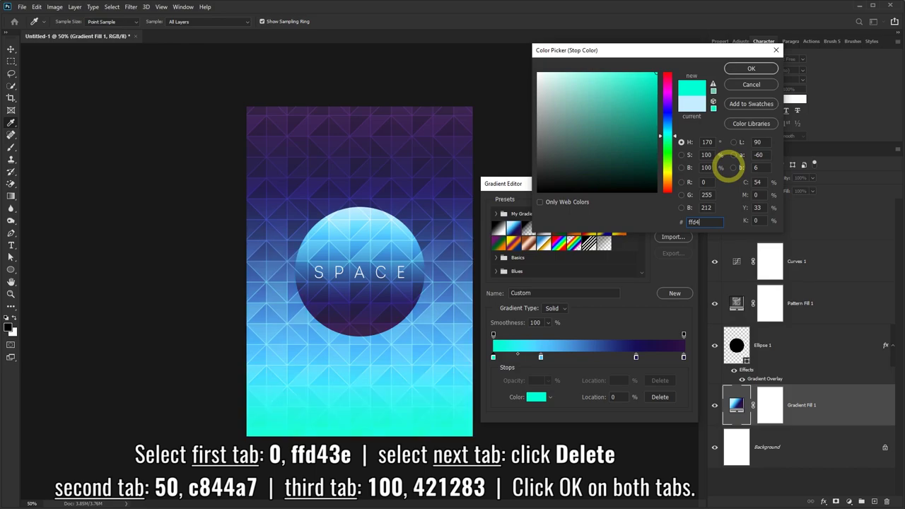
text(3e)
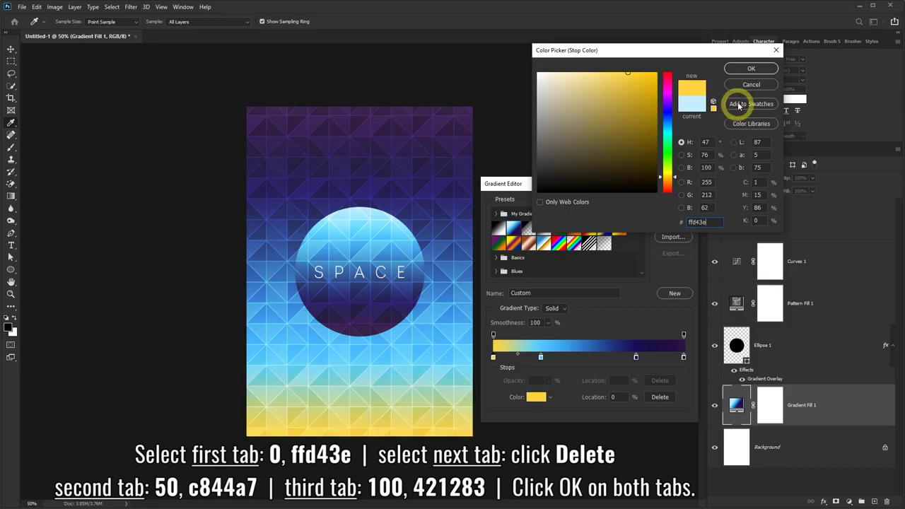
click(749, 69)
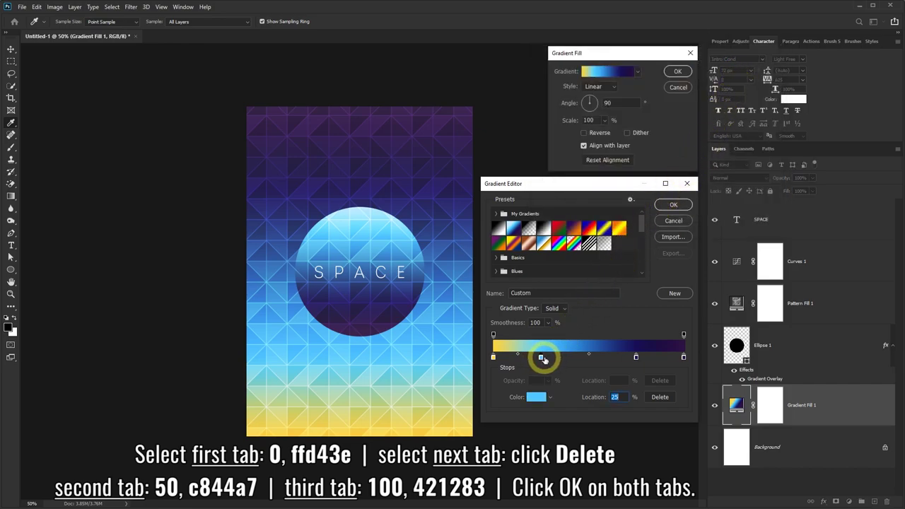
- Delete the 25% stop, move the next stop to the middle, and colour it pink c844a7
click(657, 397)
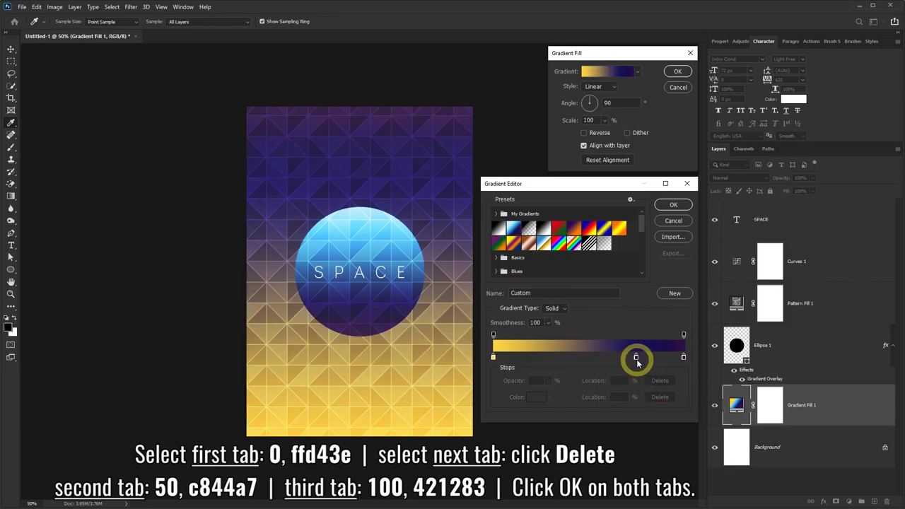
drag(635, 359, 598, 358)
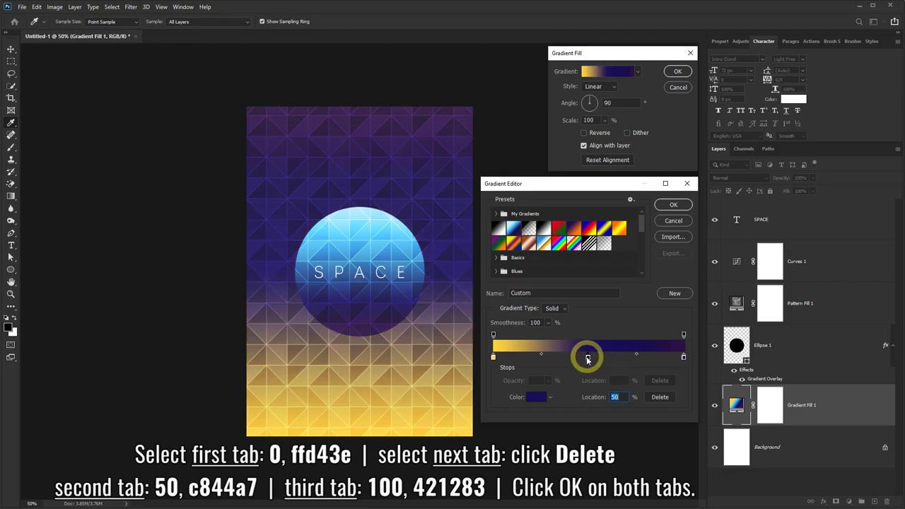
click(539, 397)
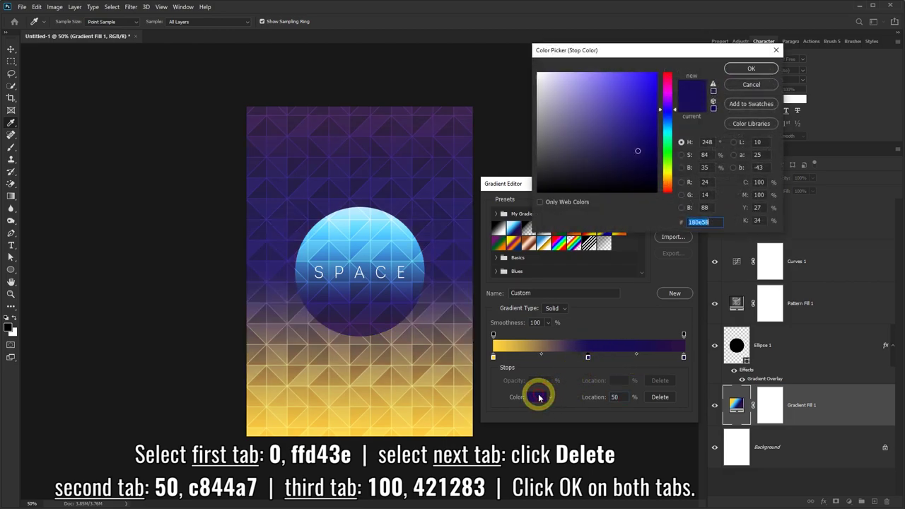
text(c)
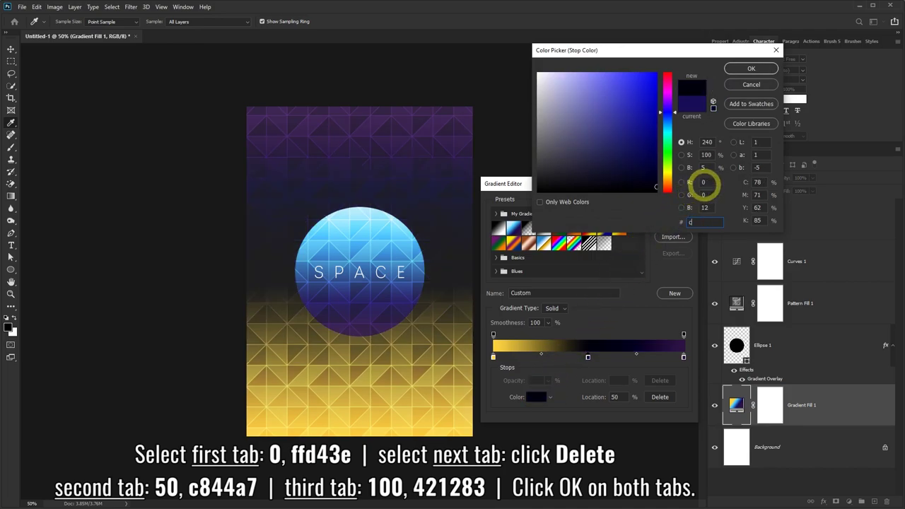
text(8)
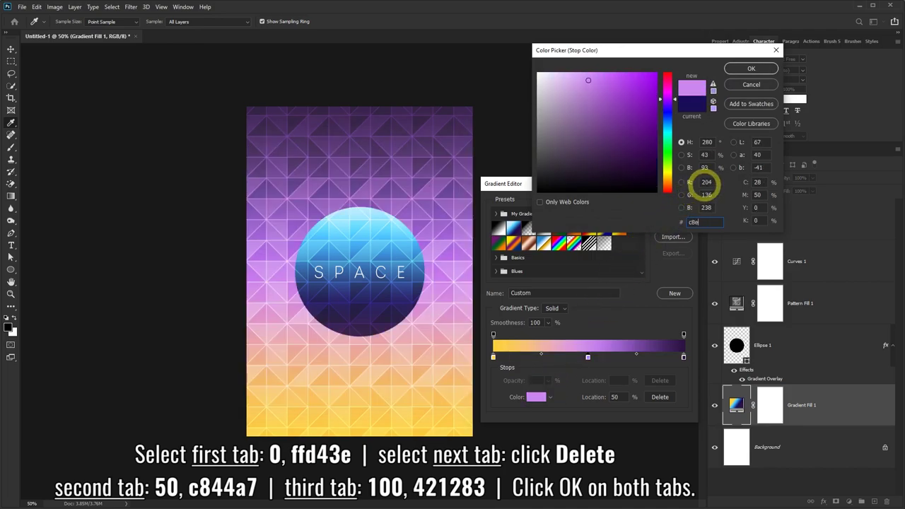
text(44)
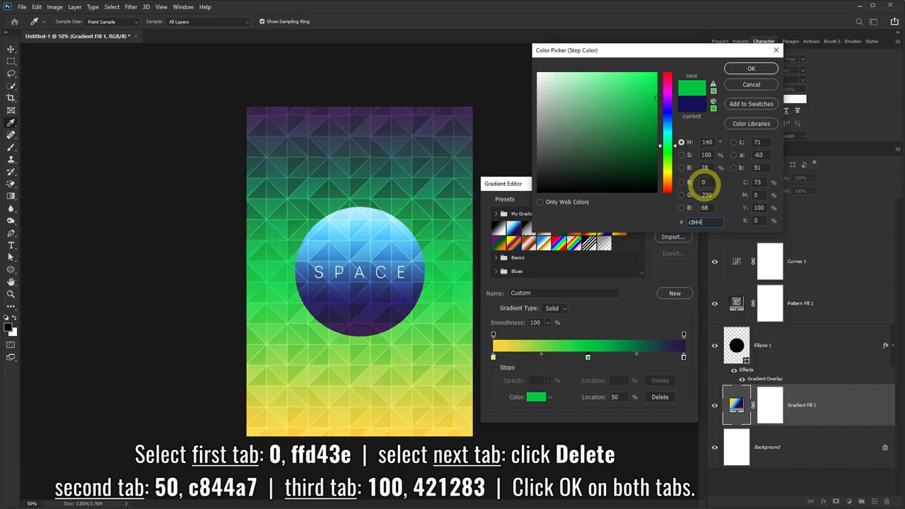
text(a7)
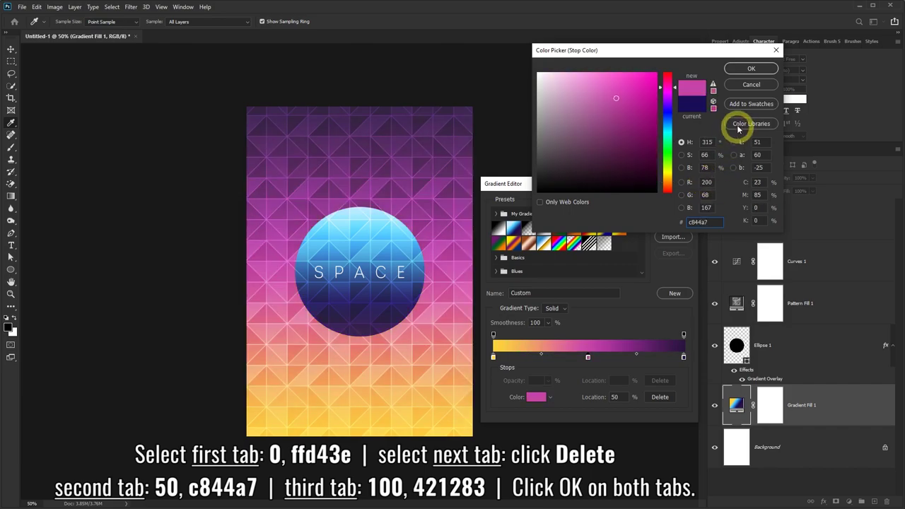
click(750, 71)
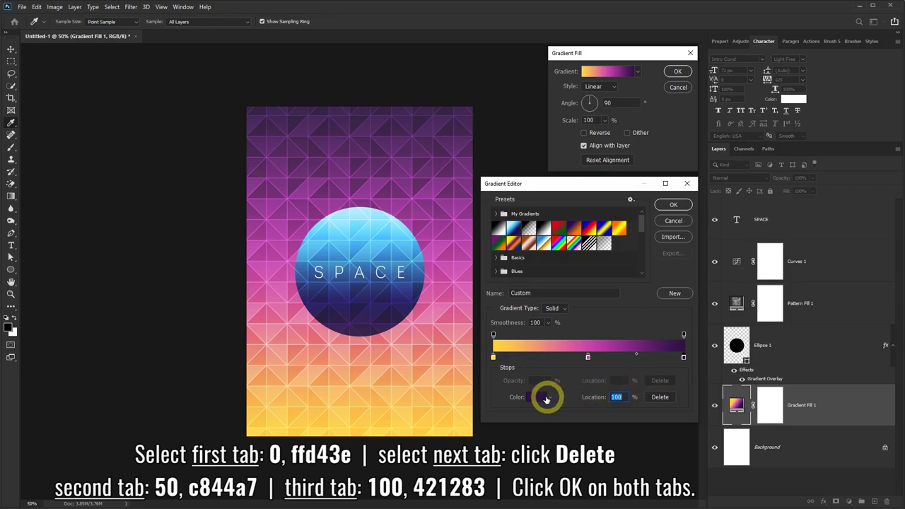
- Make the end stop deep purple 421283 and apply the new background gradient
click(536, 397)
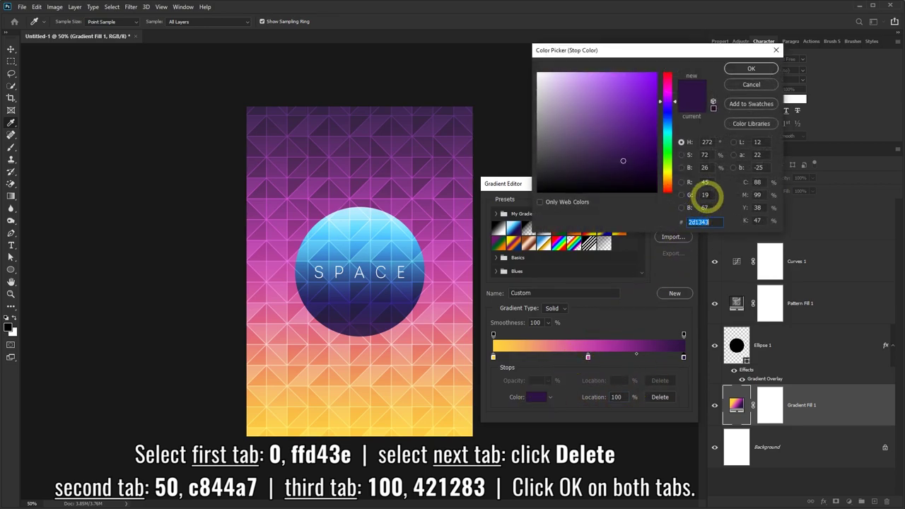
text(42)
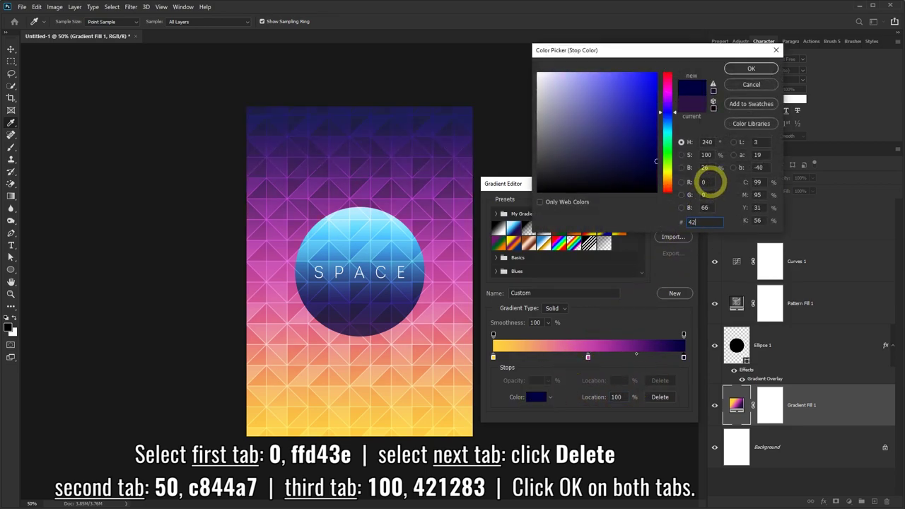
text(12)
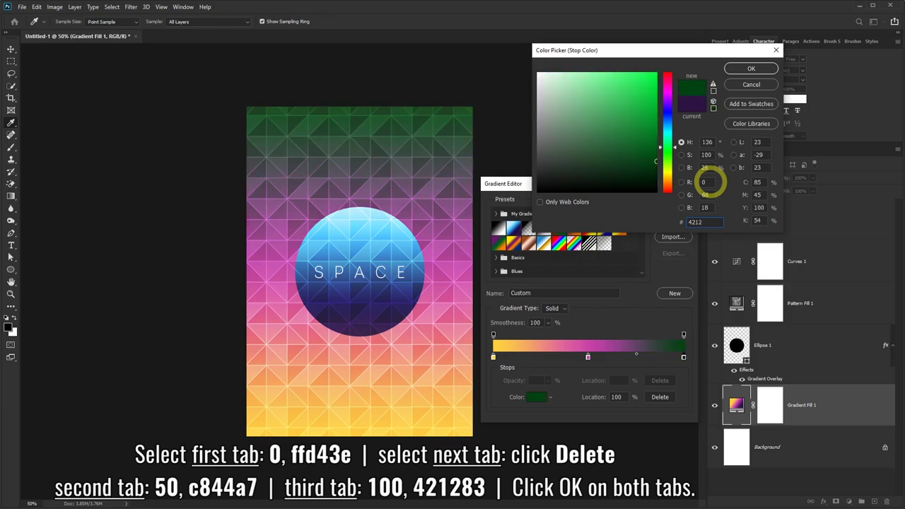
text(83)
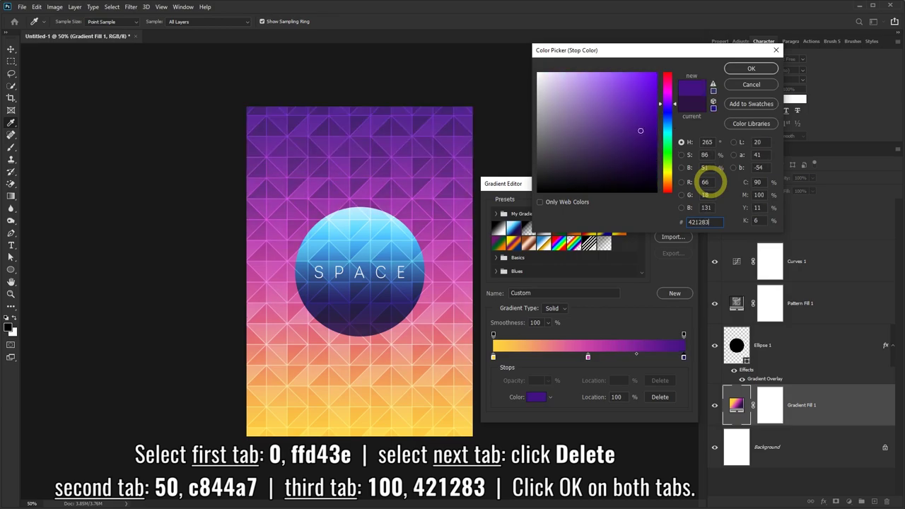
click(750, 70)
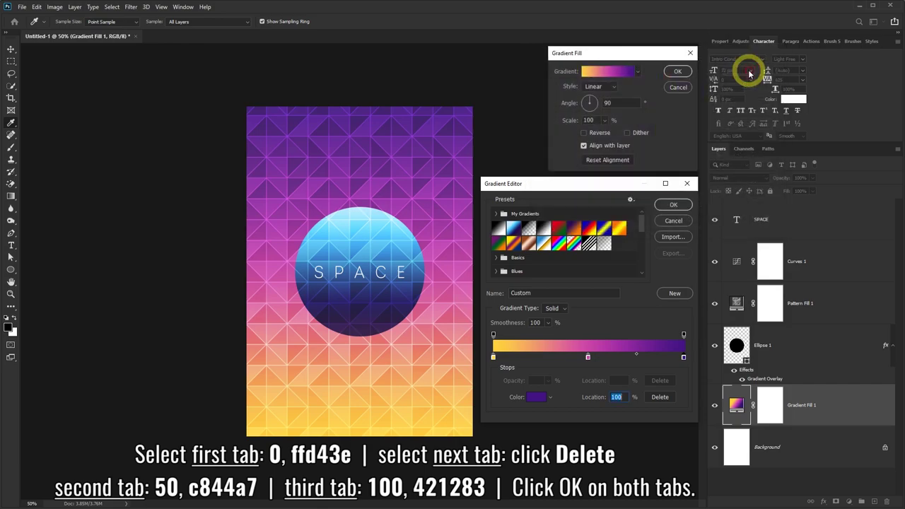
click(672, 206)
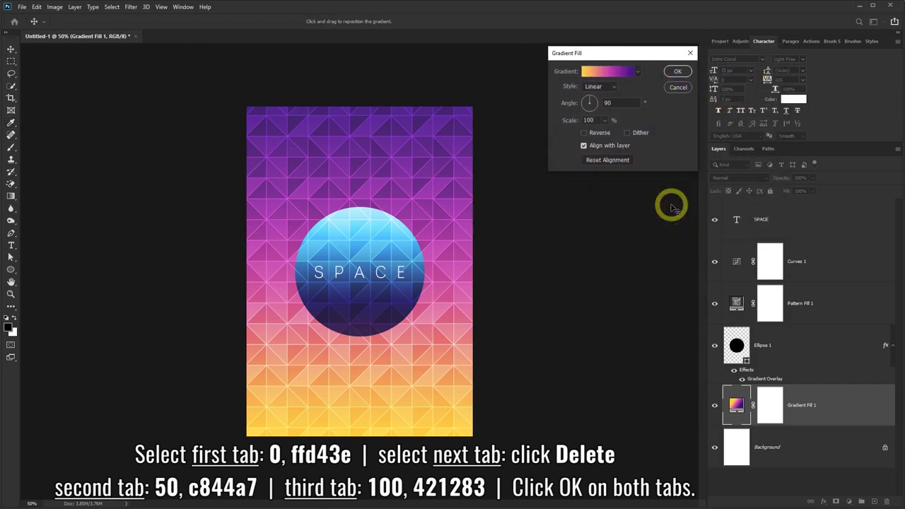
click(677, 72)
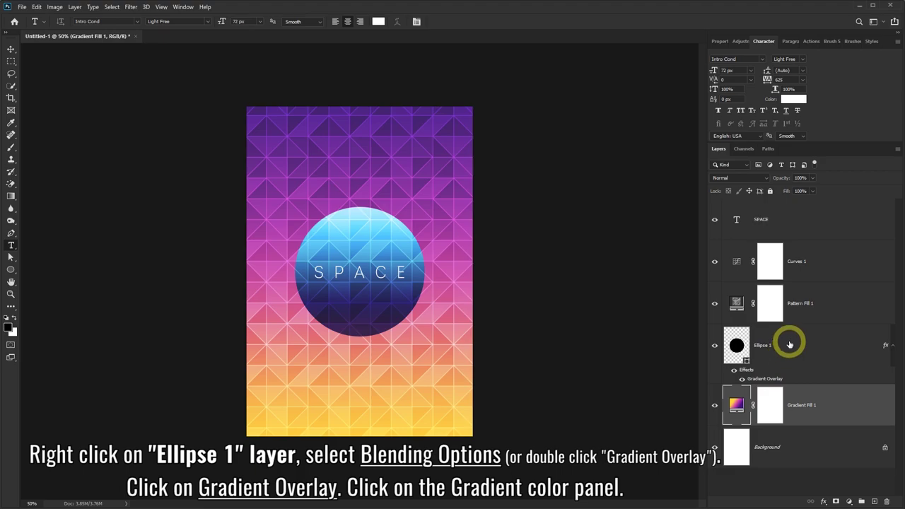
- Set the first stop of Ellipse 1's Gradient Overlay to yellow ffd02a
right_click(789, 344)
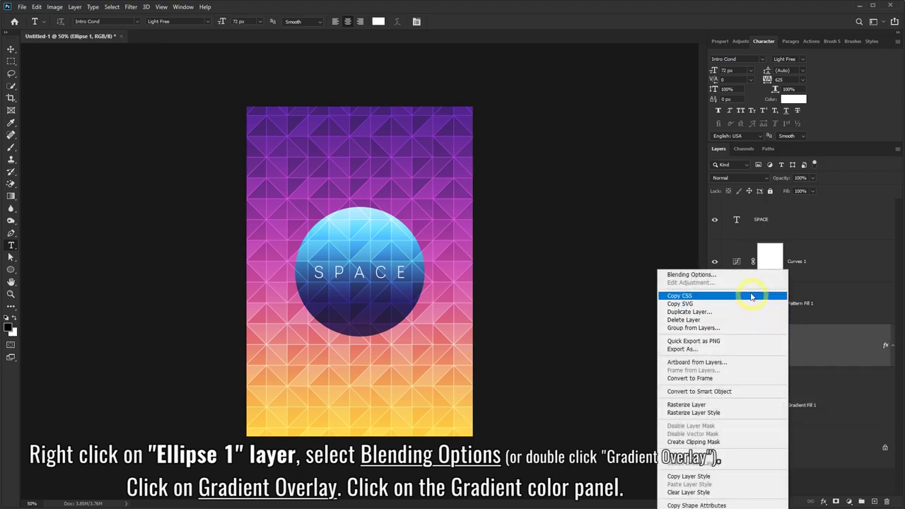
click(710, 276)
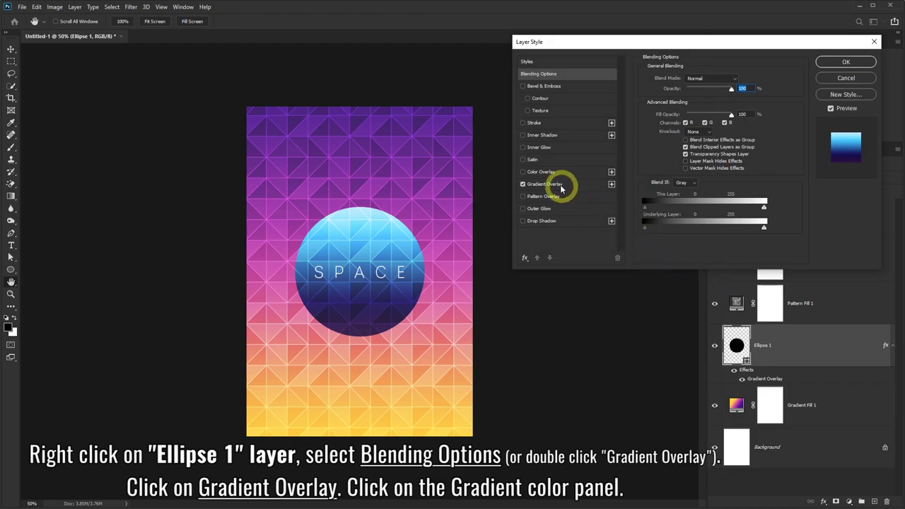
click(544, 185)
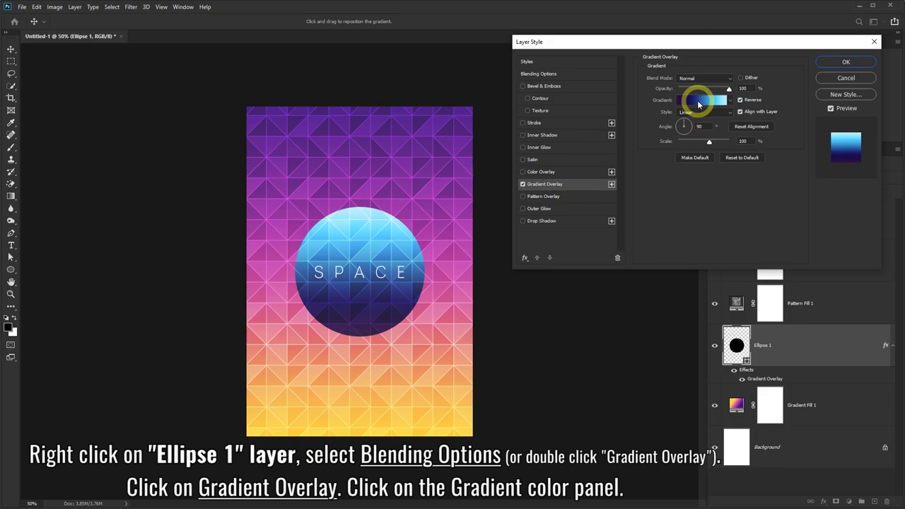
click(698, 104)
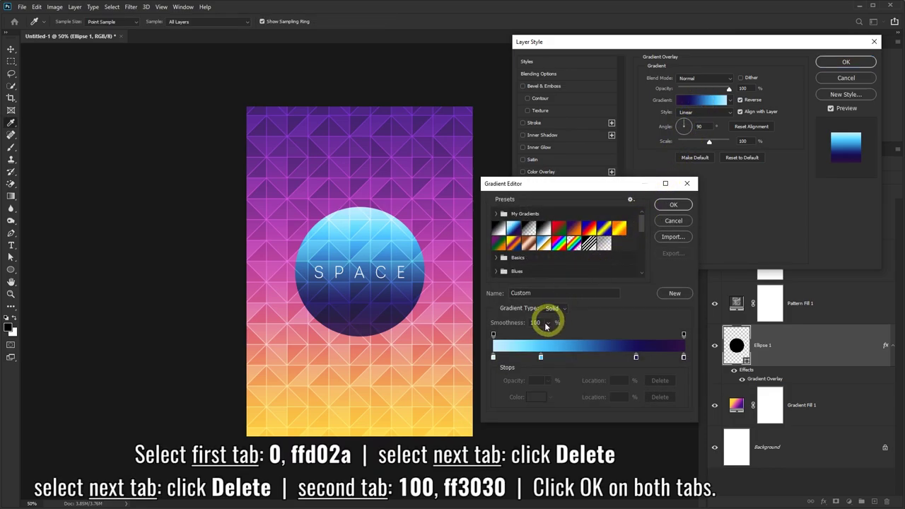
click(493, 357)
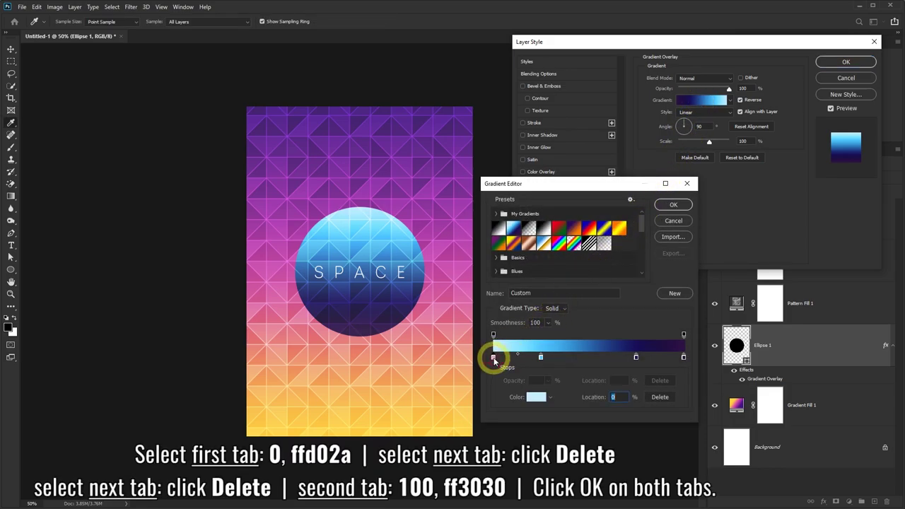
click(535, 397)
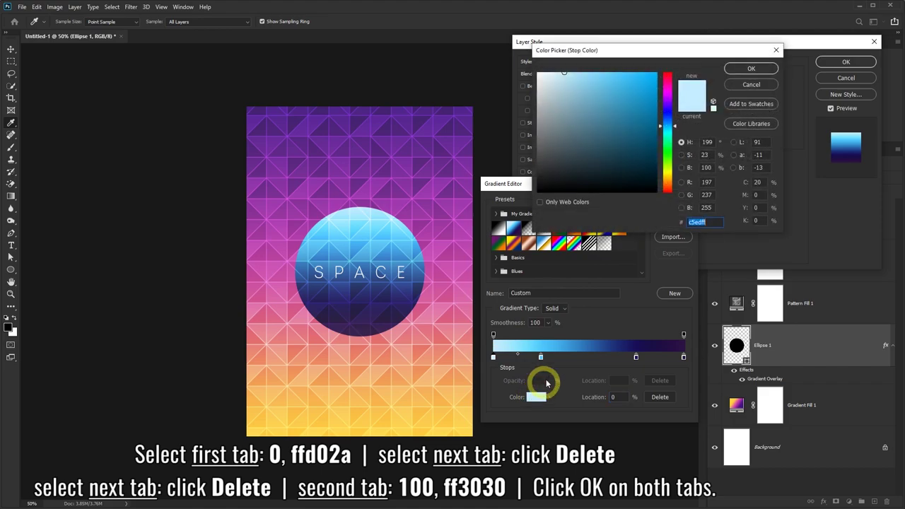
text(ff)
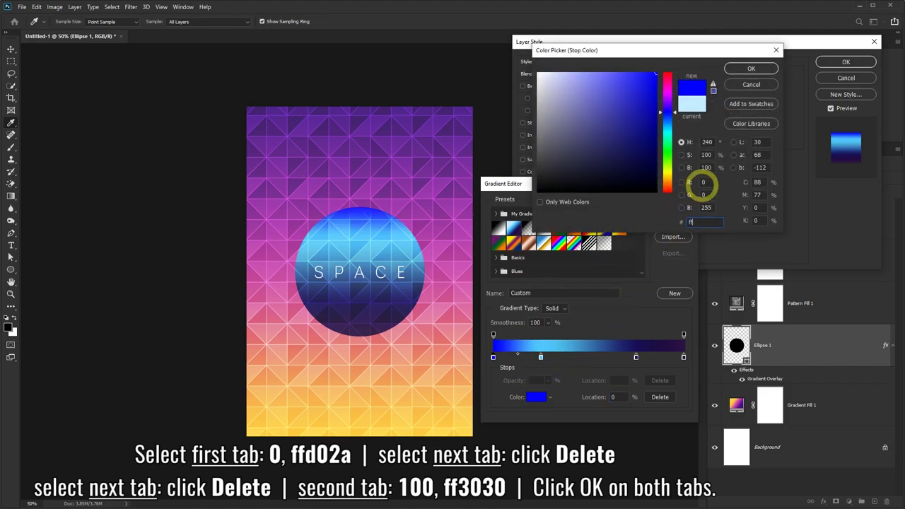
text(d0)
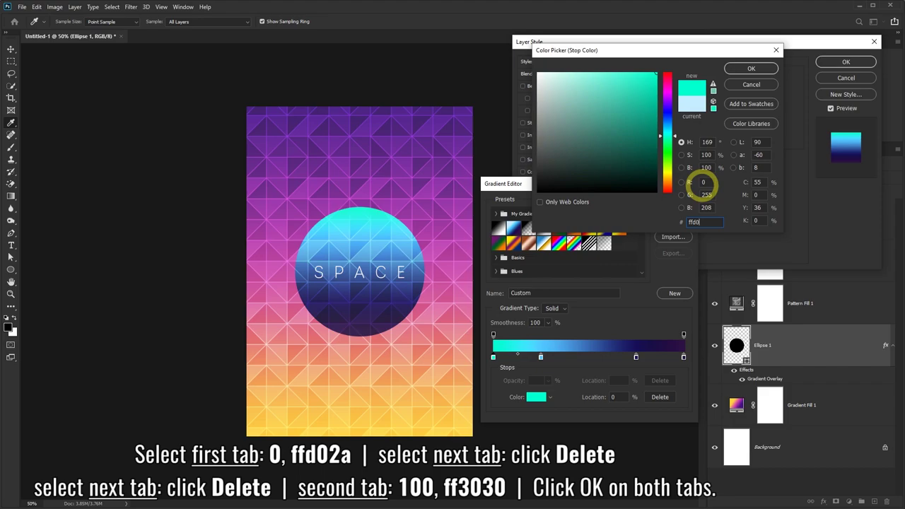
text(2a)
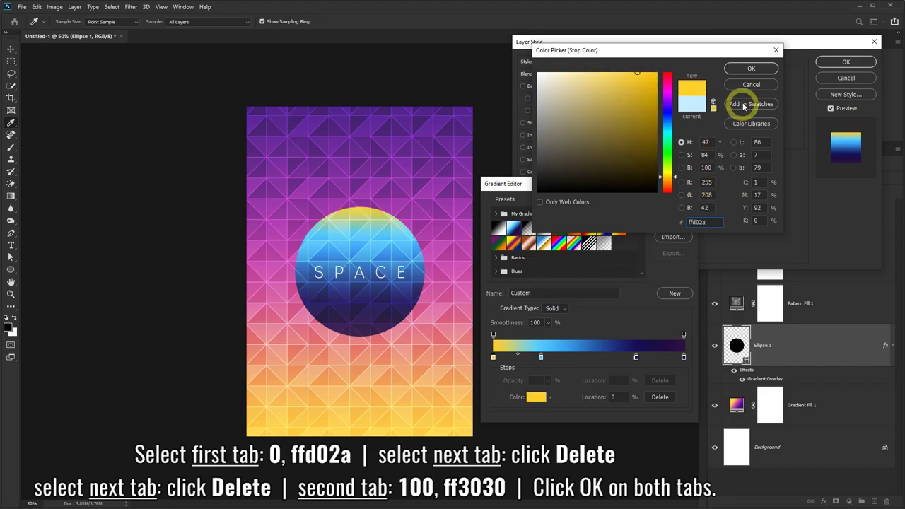
click(747, 69)
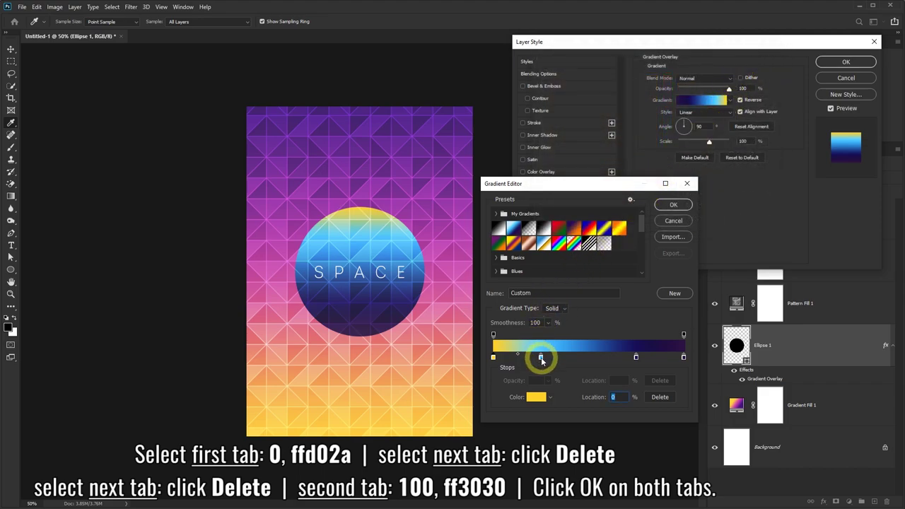
- Remove the 25% and 75% blue stops, set the end stop to ff3030, and apply
click(657, 396)
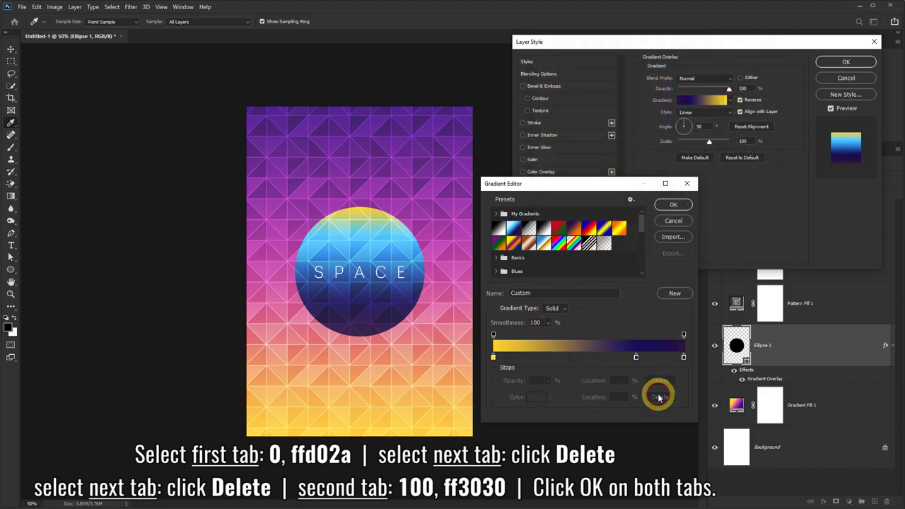
click(635, 357)
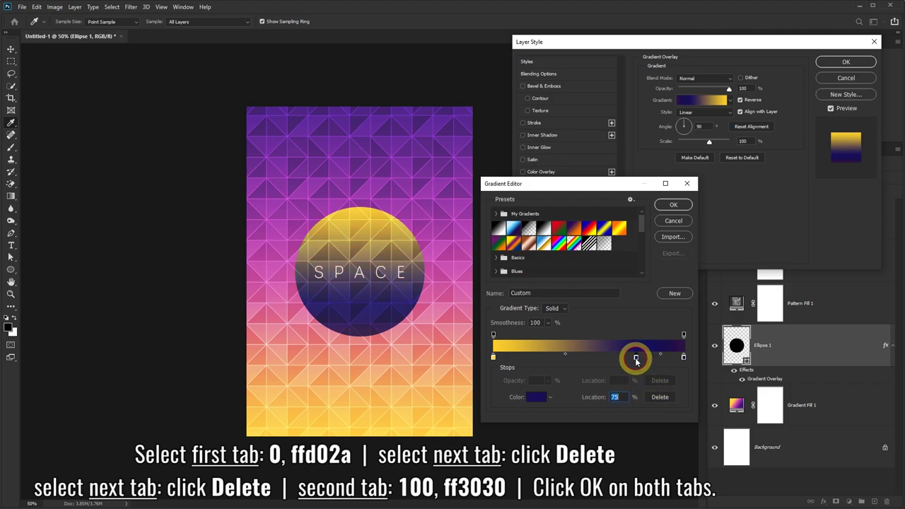
click(660, 396)
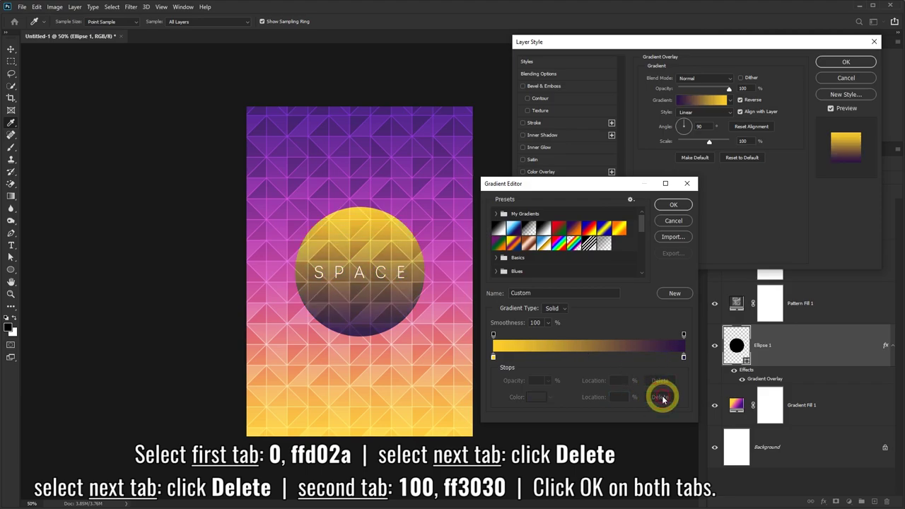
click(683, 358)
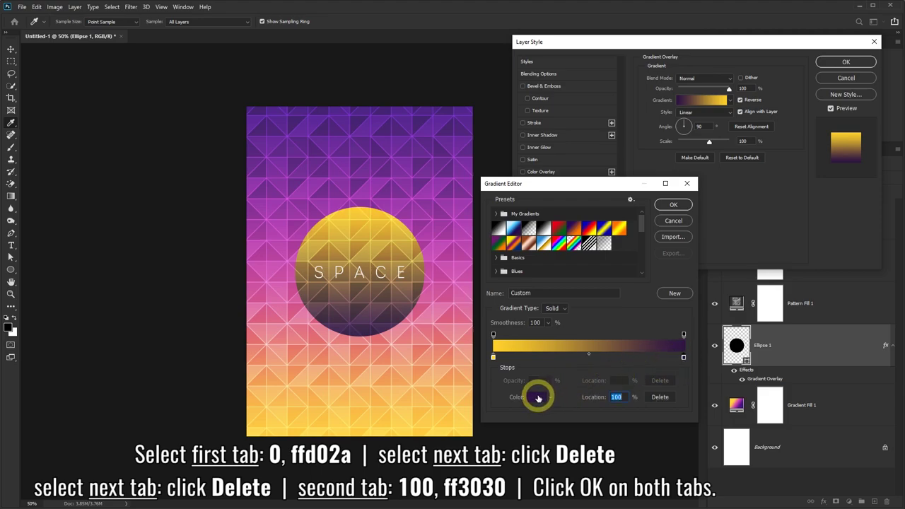
click(537, 397)
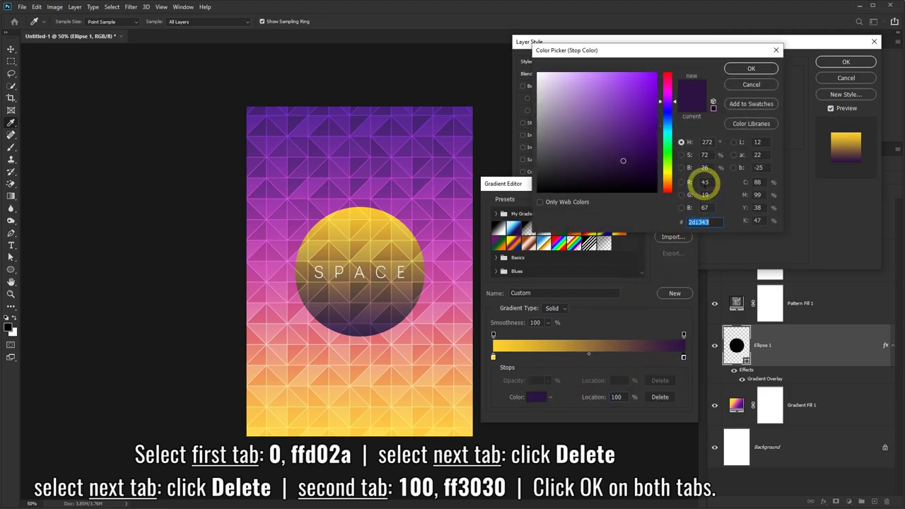
text(ff3)
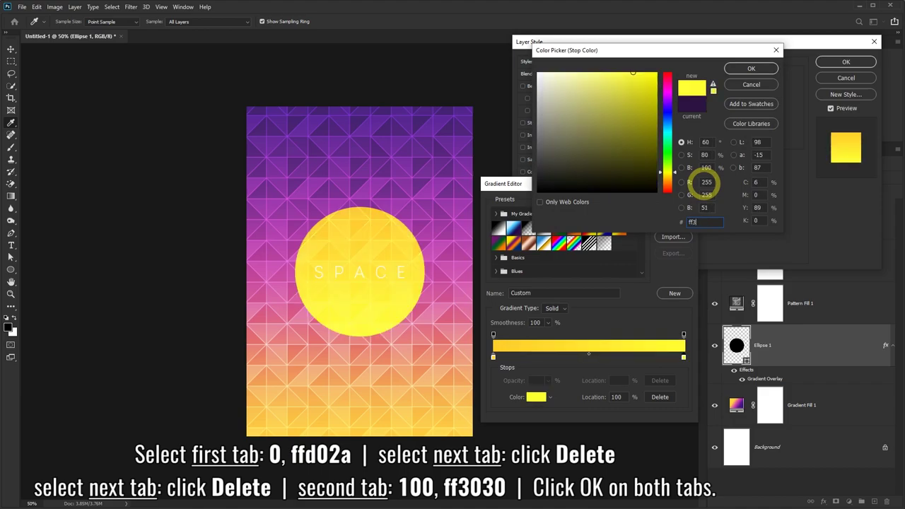
text(030)
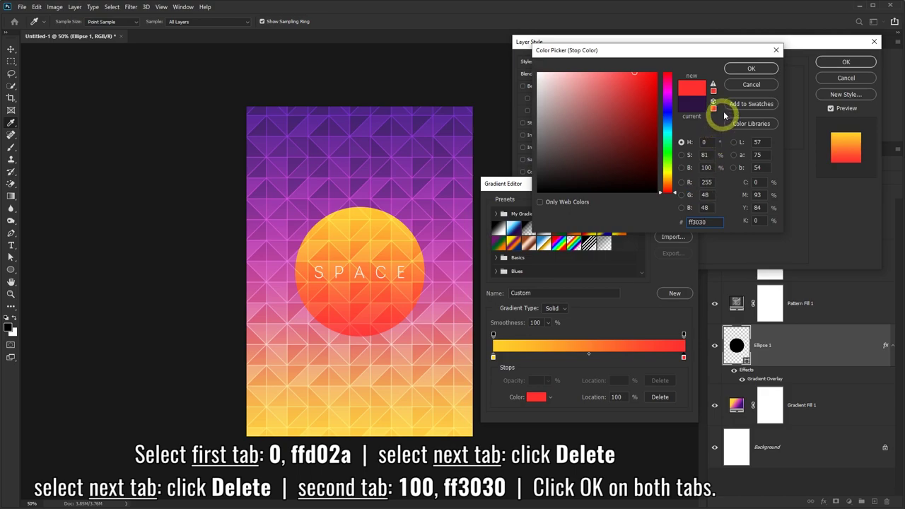
click(739, 69)
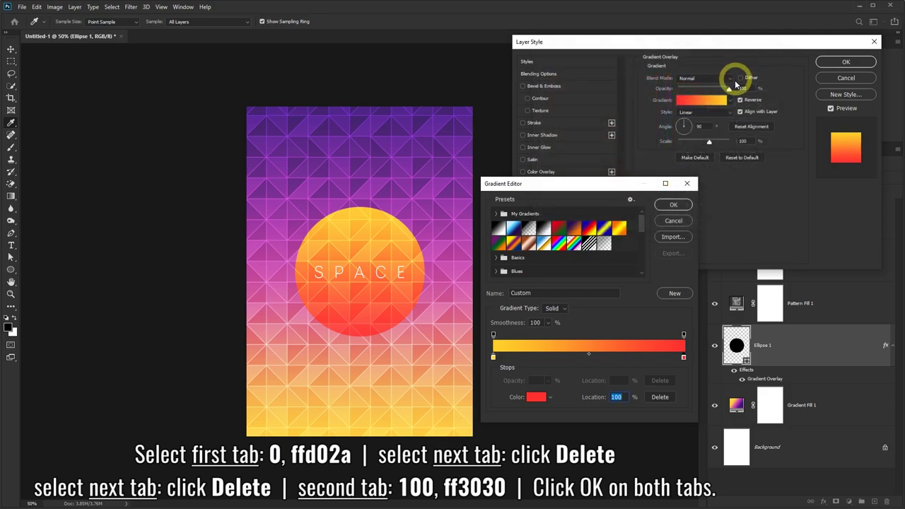
click(675, 205)
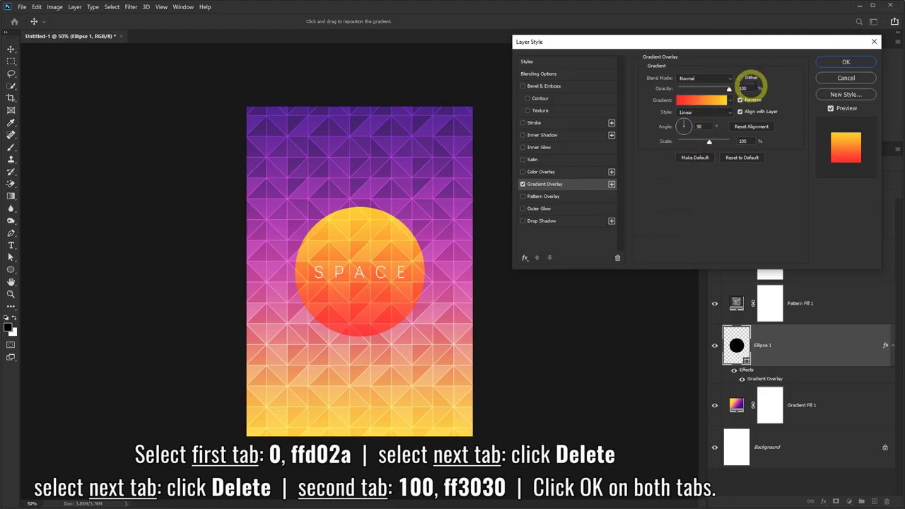
click(834, 63)
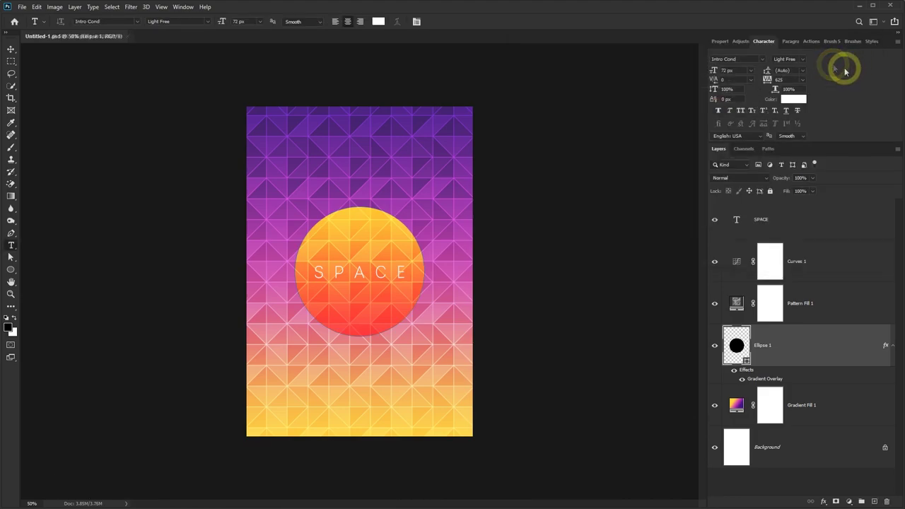
- Replace the SPACE label with SUN and commit the text
double_click(737, 221)
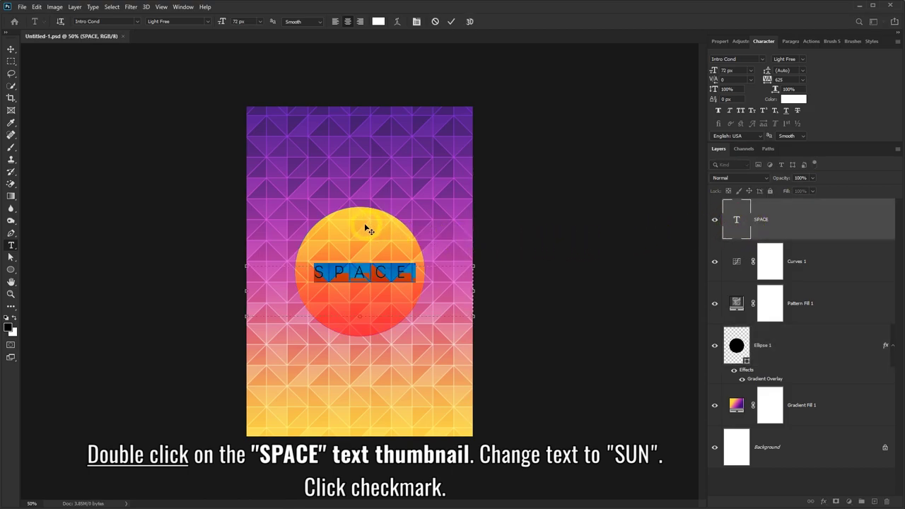
text(SUN)
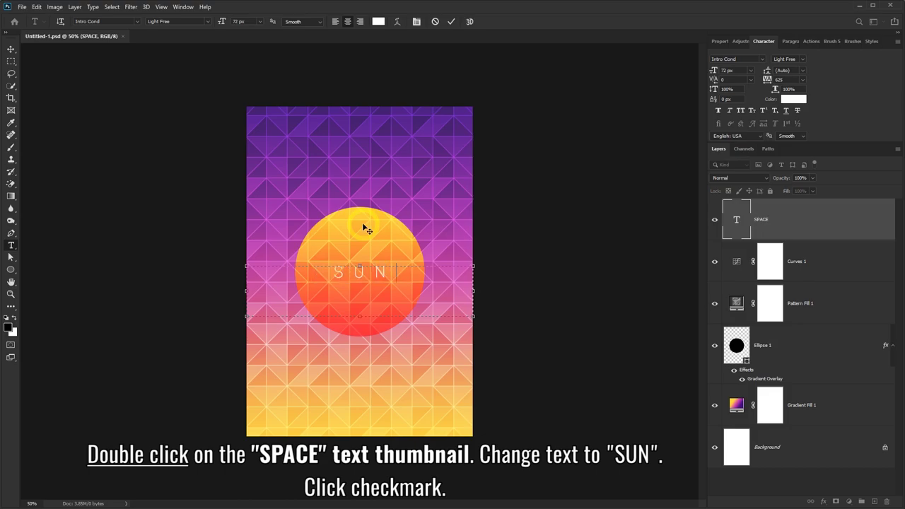
click(451, 24)
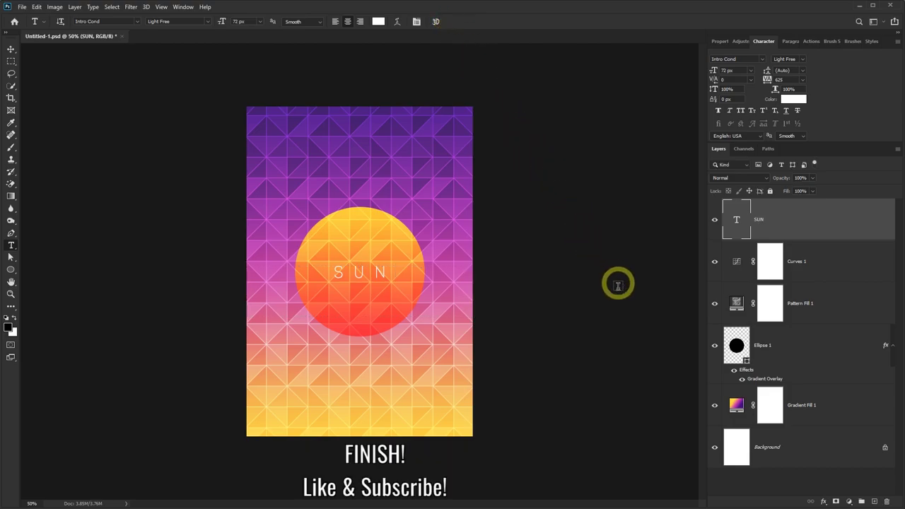
click(717, 476)
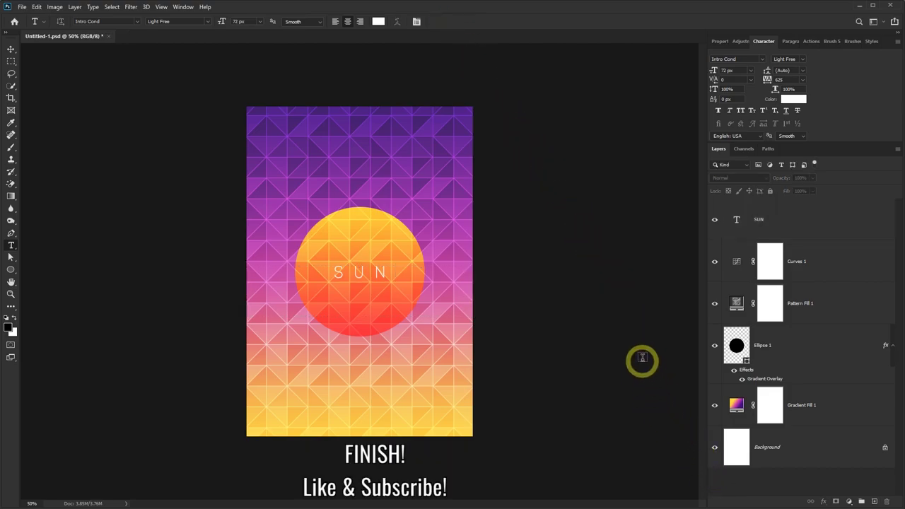